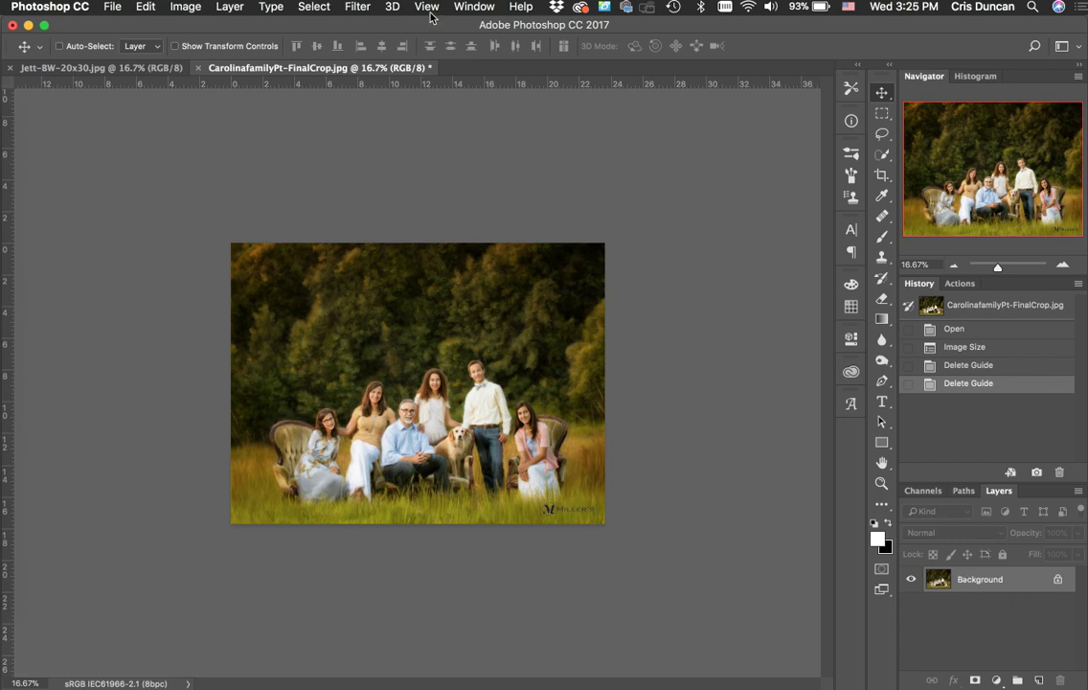
- Duplicate the Background photo onto a new layer
{"action": "left_click", "coordinate": [473, 9]}
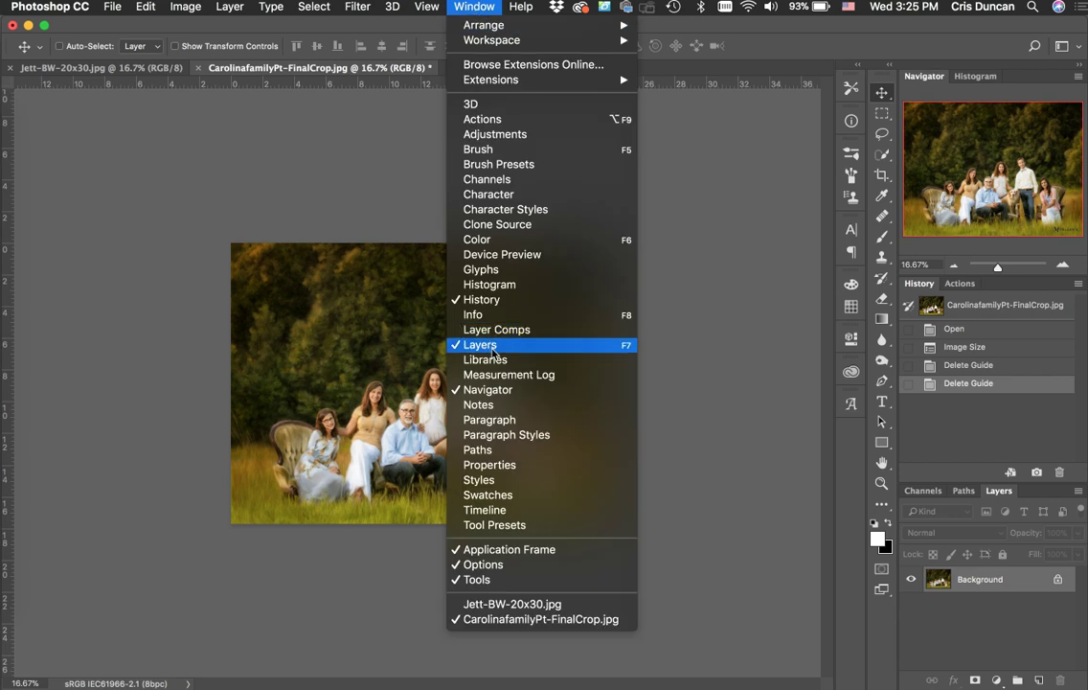
{"action": "left_click", "coordinate": [726, 393]}
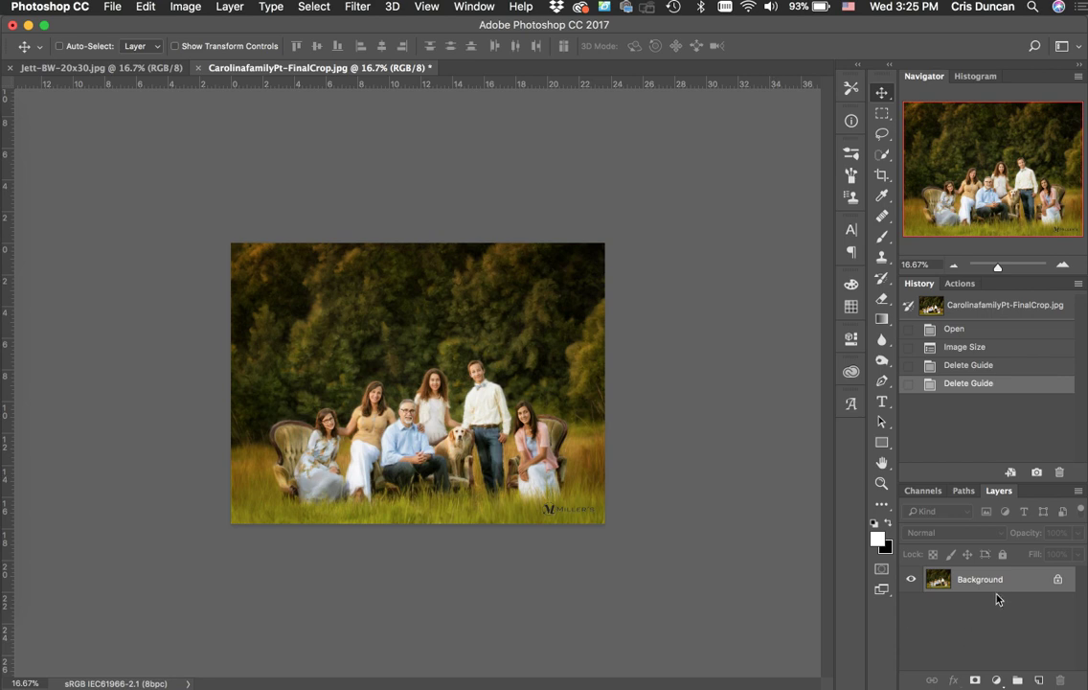
{"action": "key", "text": "super+j"}
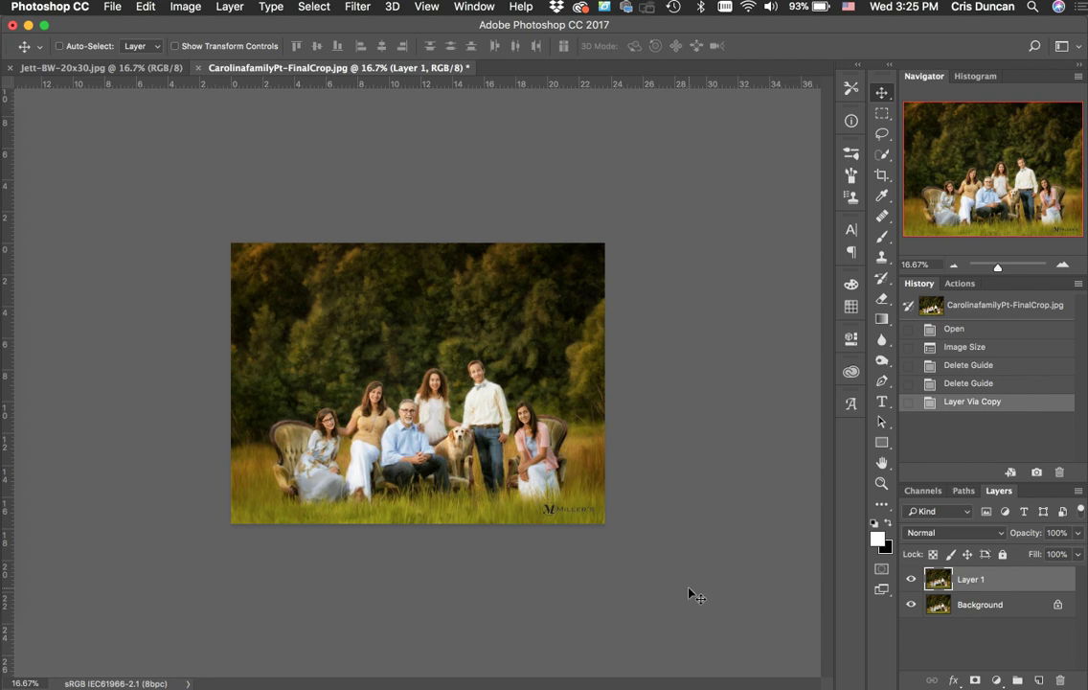
- Enlarge the canvas to 27.625 by 21.717 inches with non-relative sizing, keeping the centred anchor and gray extension color
{"action": "left_click", "coordinate": [146, 7]}
{"action": "mouse_move", "coordinate": [185, 7]}
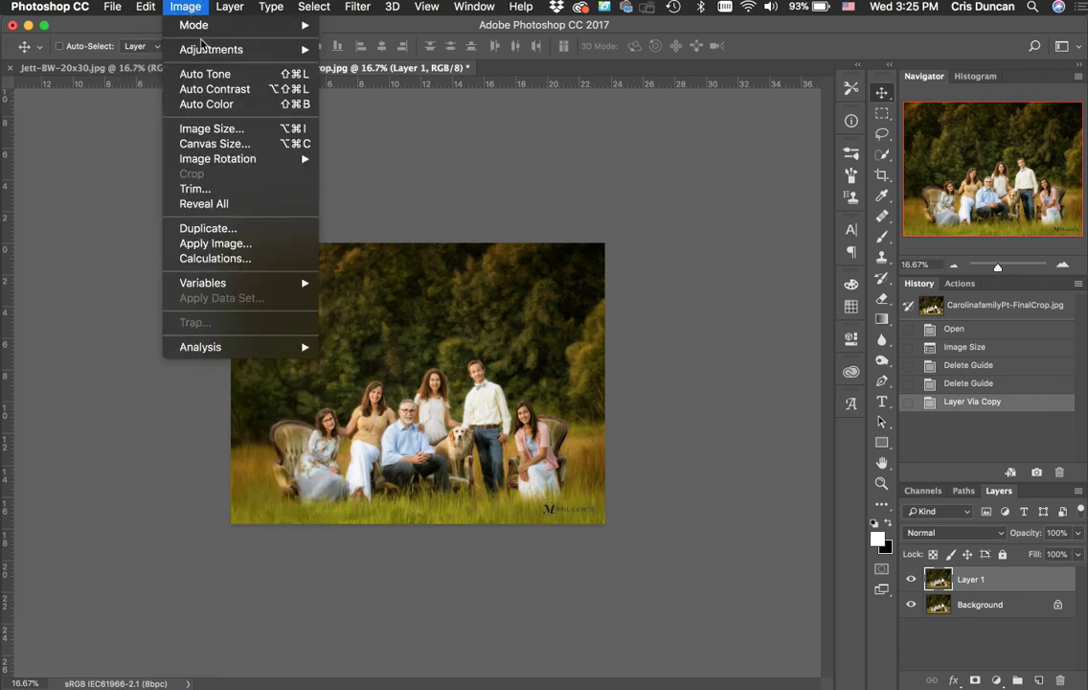
{"action": "left_click", "coordinate": [216, 143]}
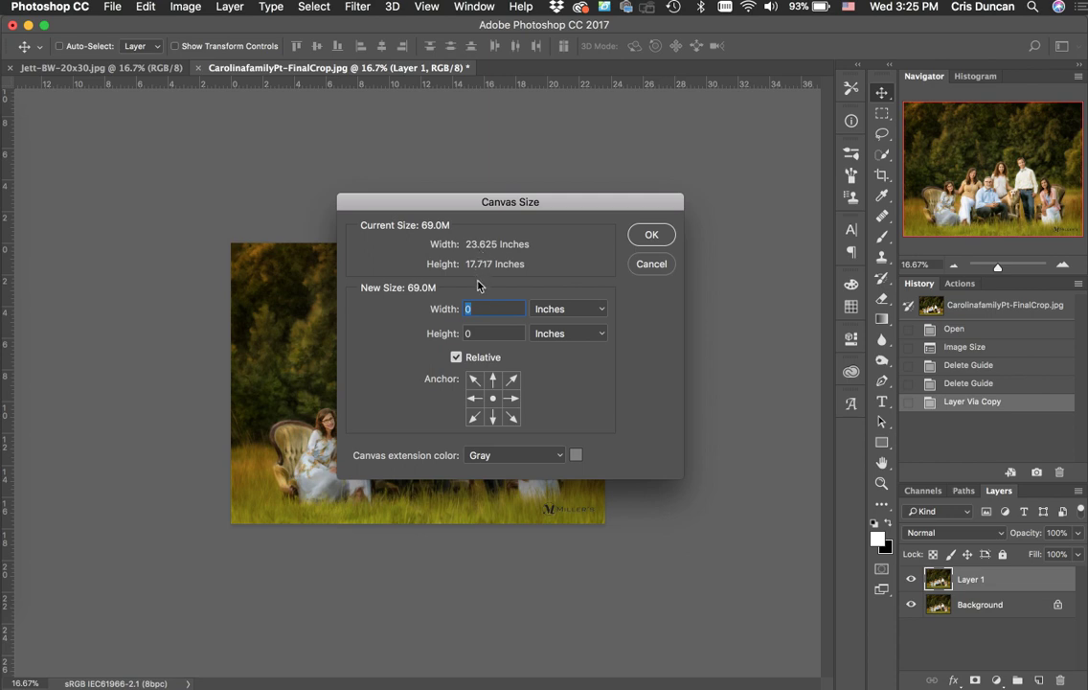
{"action": "left_click", "coordinate": [457, 358]}
{"action": "left_click", "coordinate": [475, 308]}
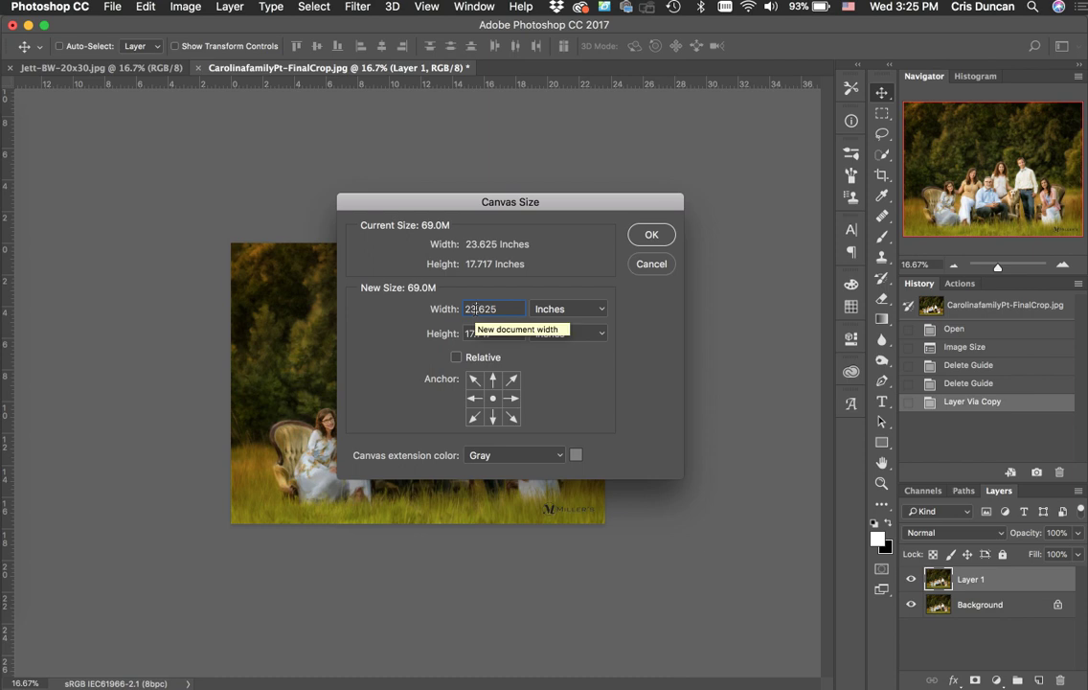
{"action": "key", "text": "BackSpace"}
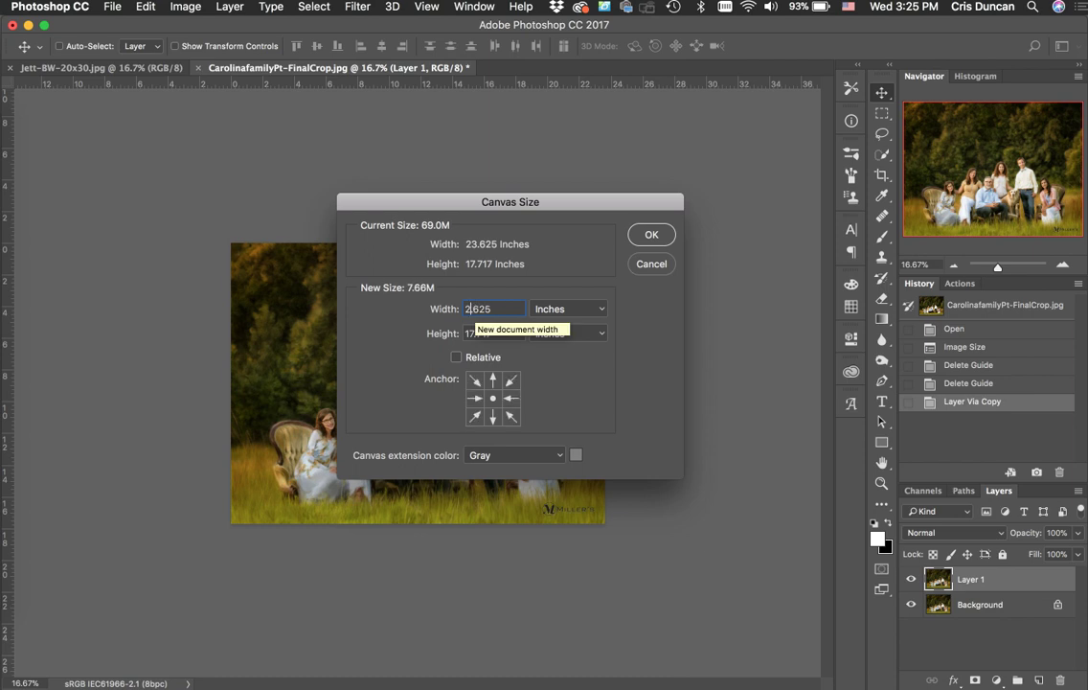
{"action": "type", "text": "7"}
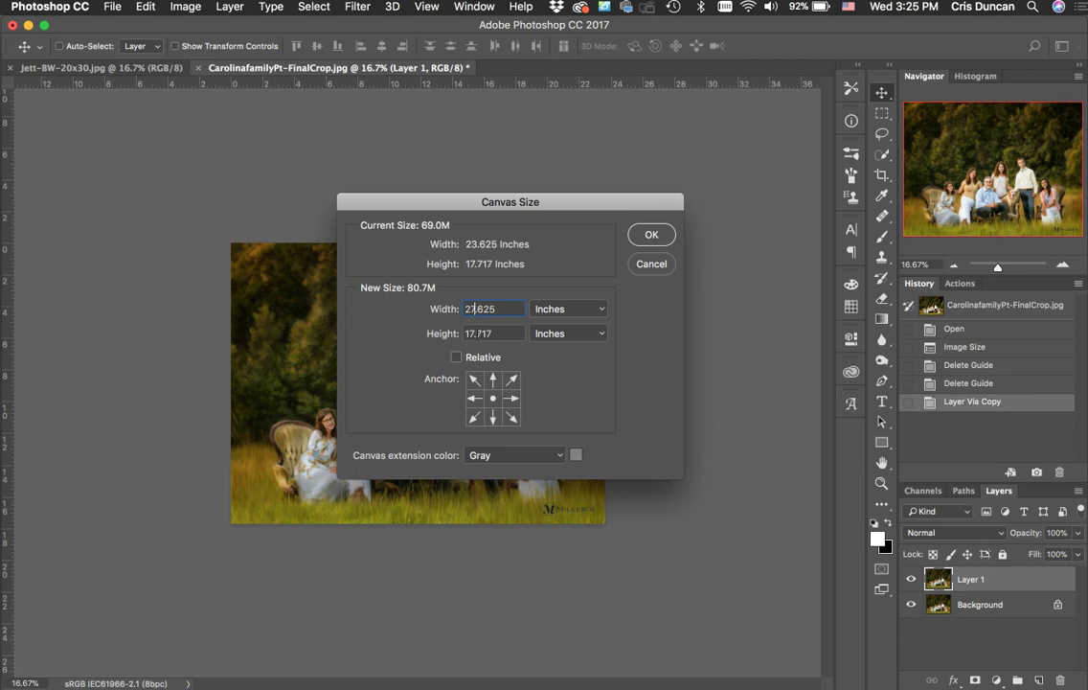
{"action": "left_click_drag", "start_coordinate": [476, 335], "coordinate": [466, 335]}
{"action": "type", "text": "21"}
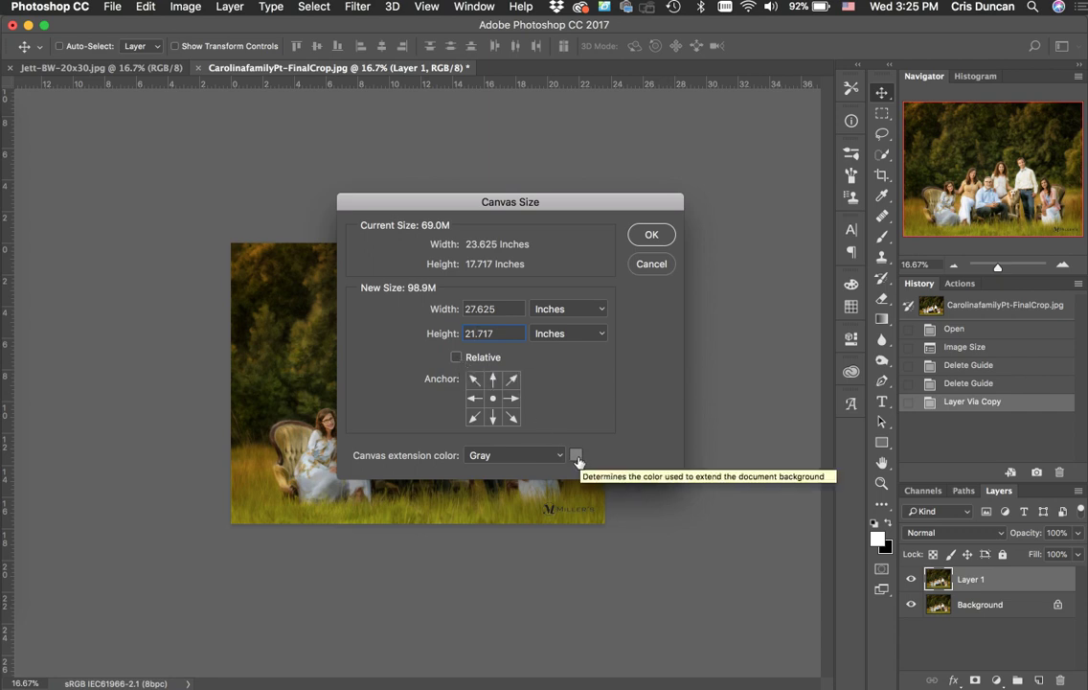
{"action": "left_click", "coordinate": [652, 234]}
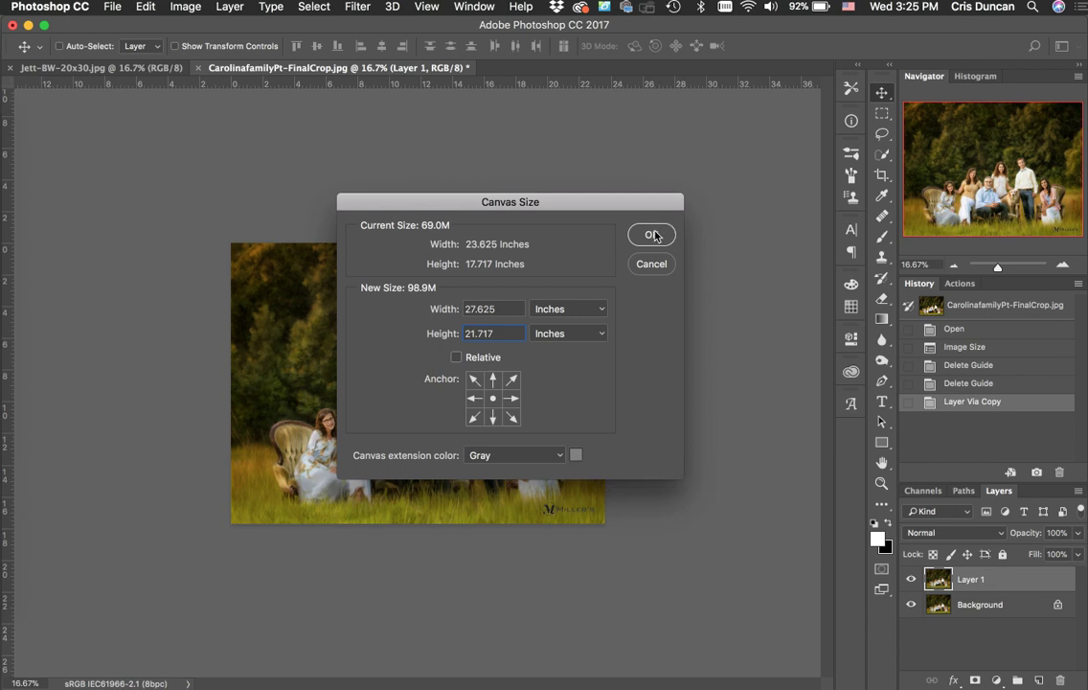
{"action": "left_click", "coordinate": [655, 235]}
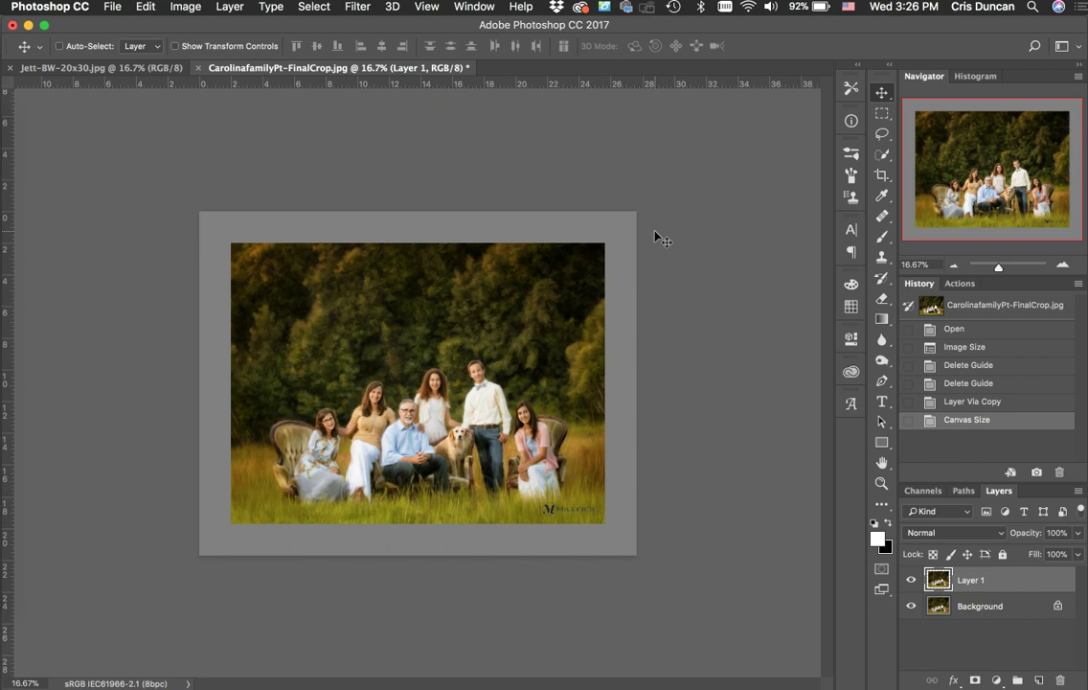
- Create a Solid Color fill layer directly above the Background layer, keeping the default name, Normal mode and 100% opacity
{"action": "left_click", "coordinate": [977, 610]}
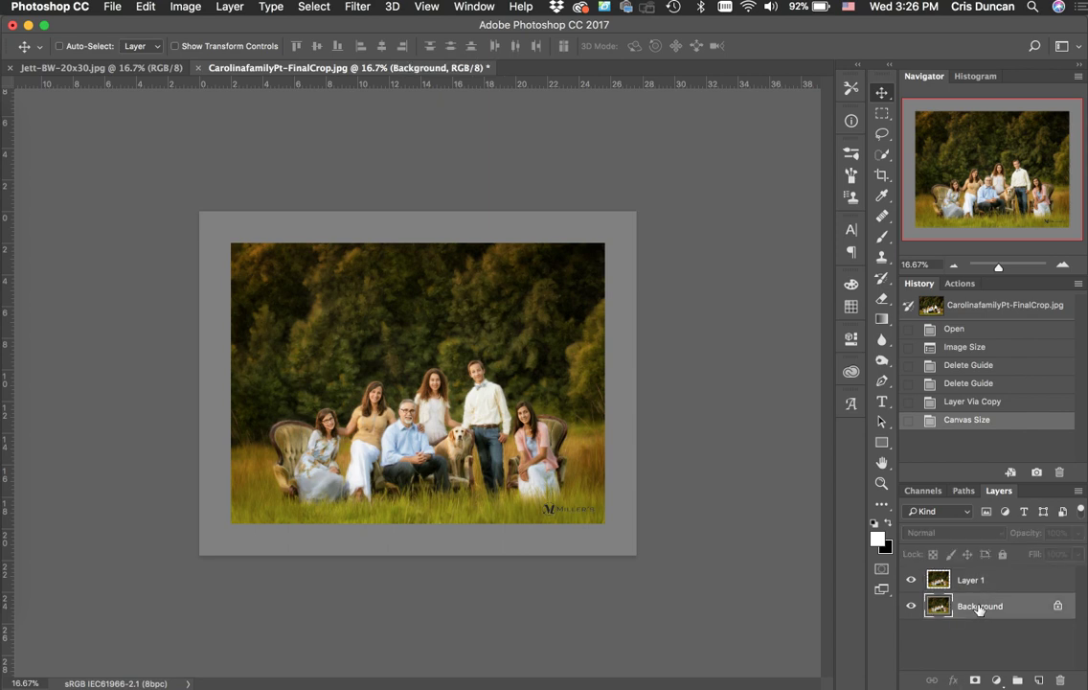
{"action": "left_click", "coordinate": [234, 10]}
{"action": "mouse_move", "coordinate": [287, 26]}
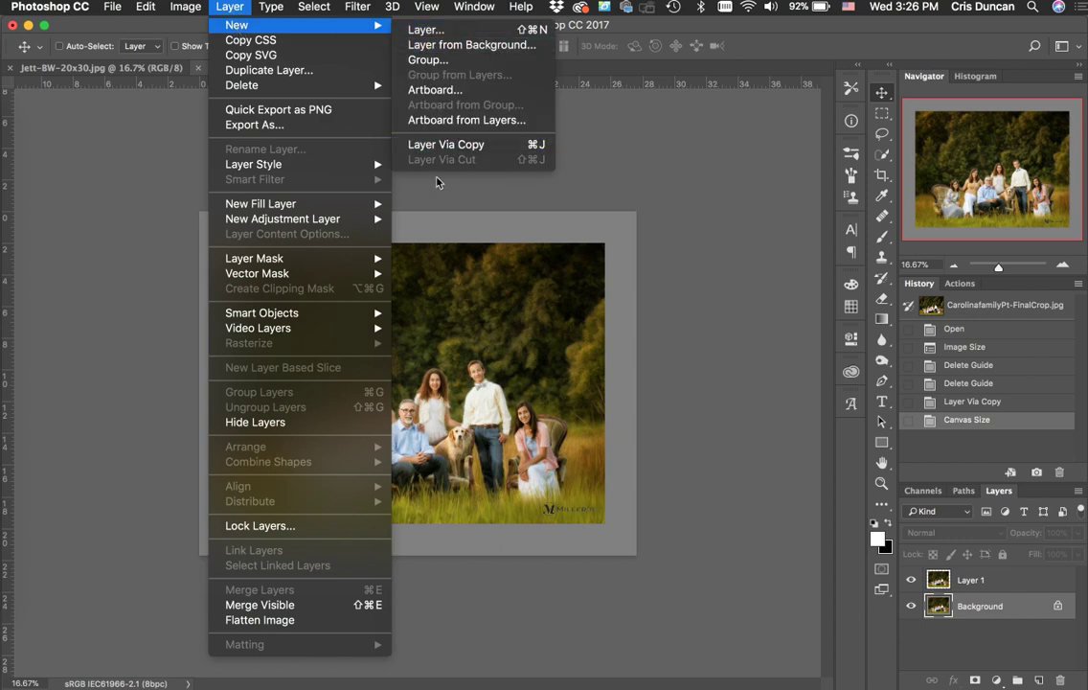
{"action": "mouse_move", "coordinate": [284, 209]}
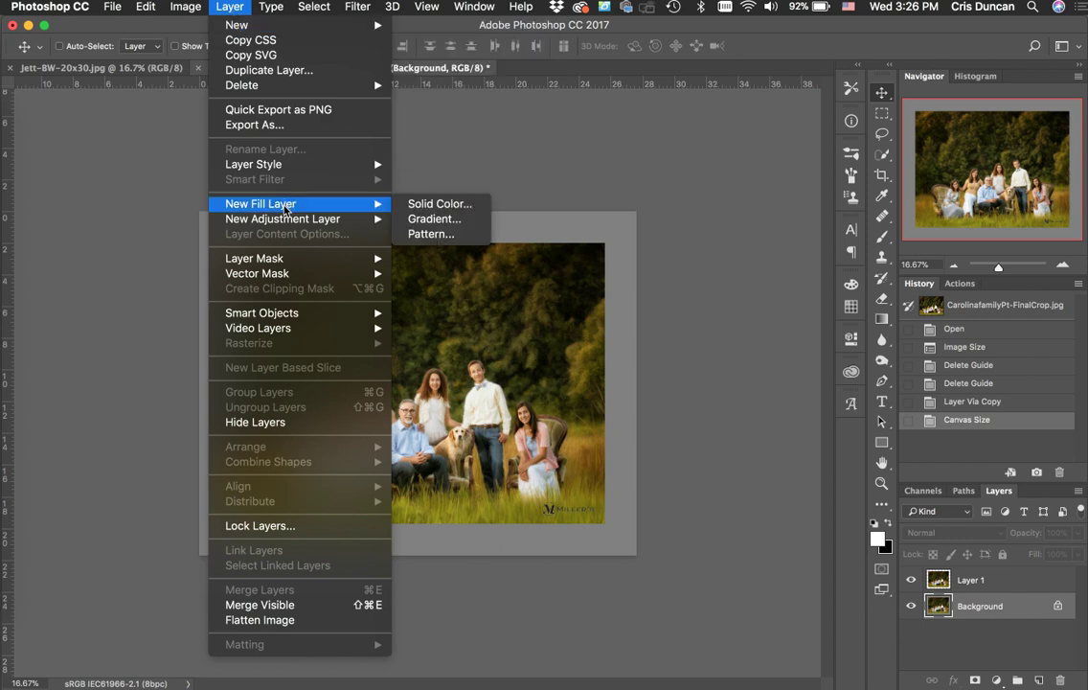
{"action": "left_click", "coordinate": [422, 205]}
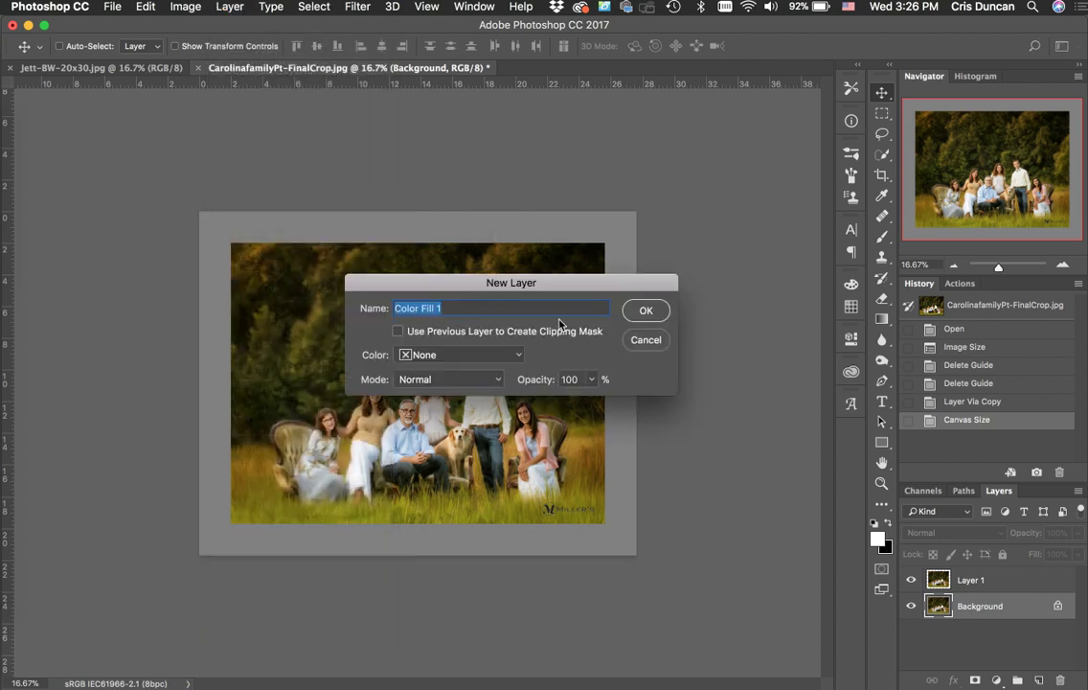
{"action": "left_click", "coordinate": [647, 310]}
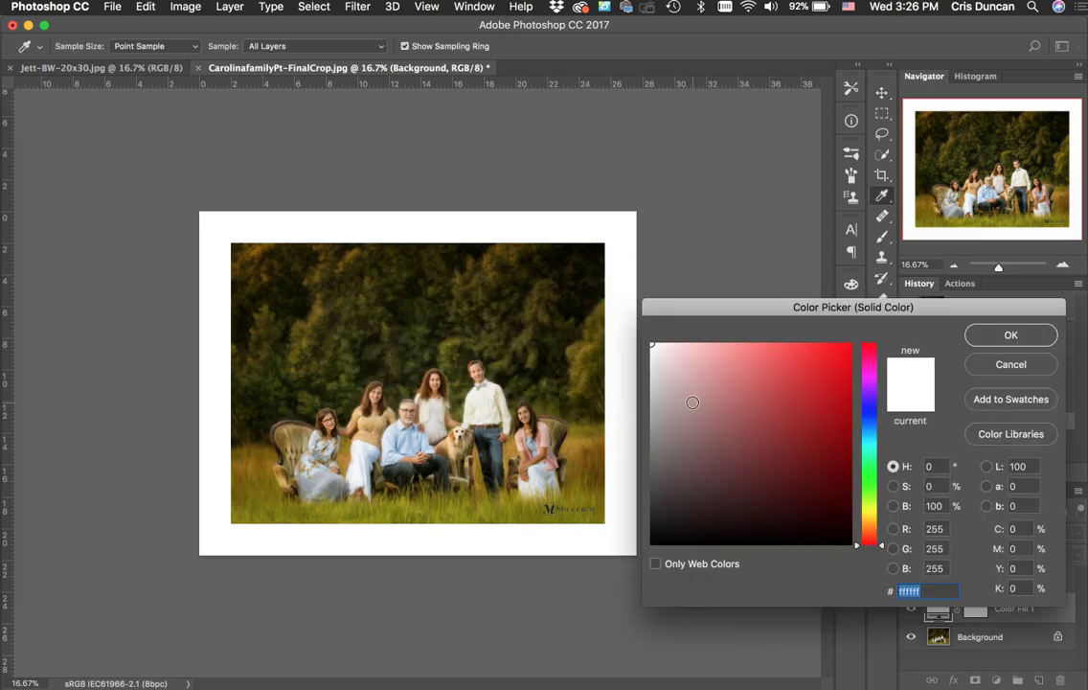
- Try red, brown, olive, light blue and near-black as the border fill, mostly sampling colors from the photo
{"action": "left_click_drag", "start_coordinate": [752, 401], "coordinate": [765, 421]}
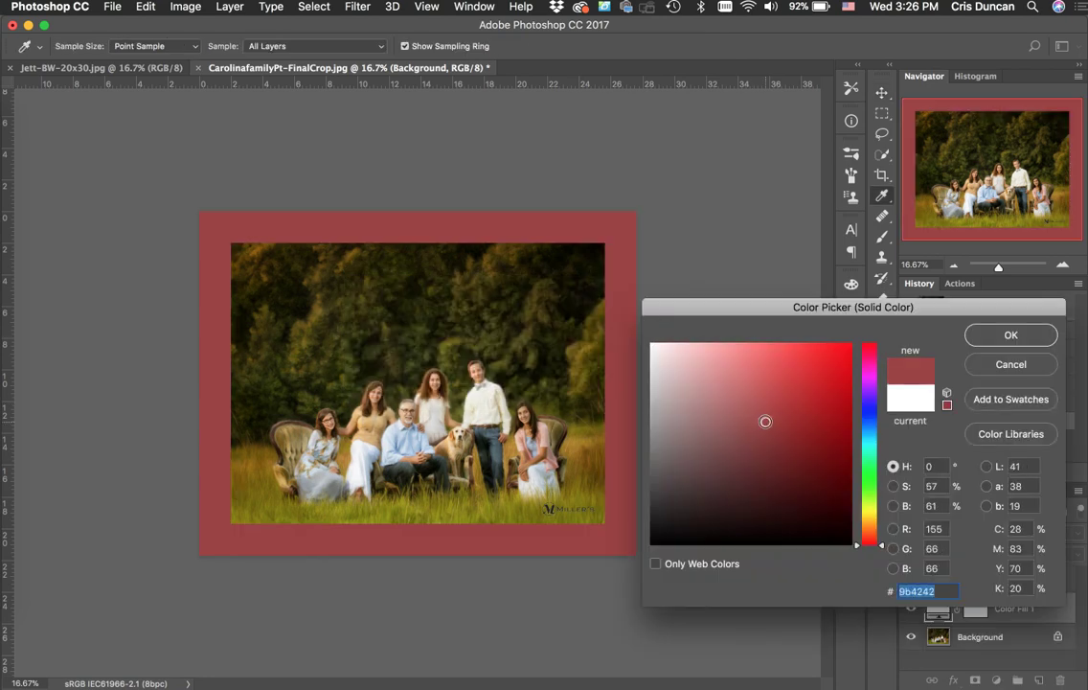
{"action": "left_click", "coordinate": [525, 305]}
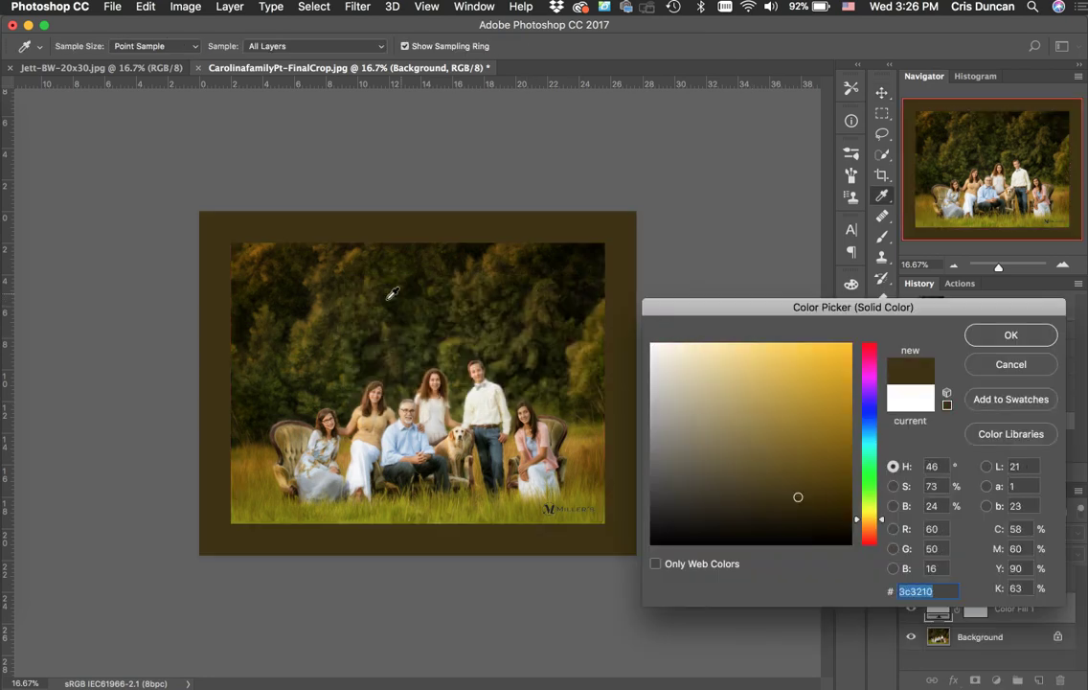
{"action": "left_click", "coordinate": [316, 313]}
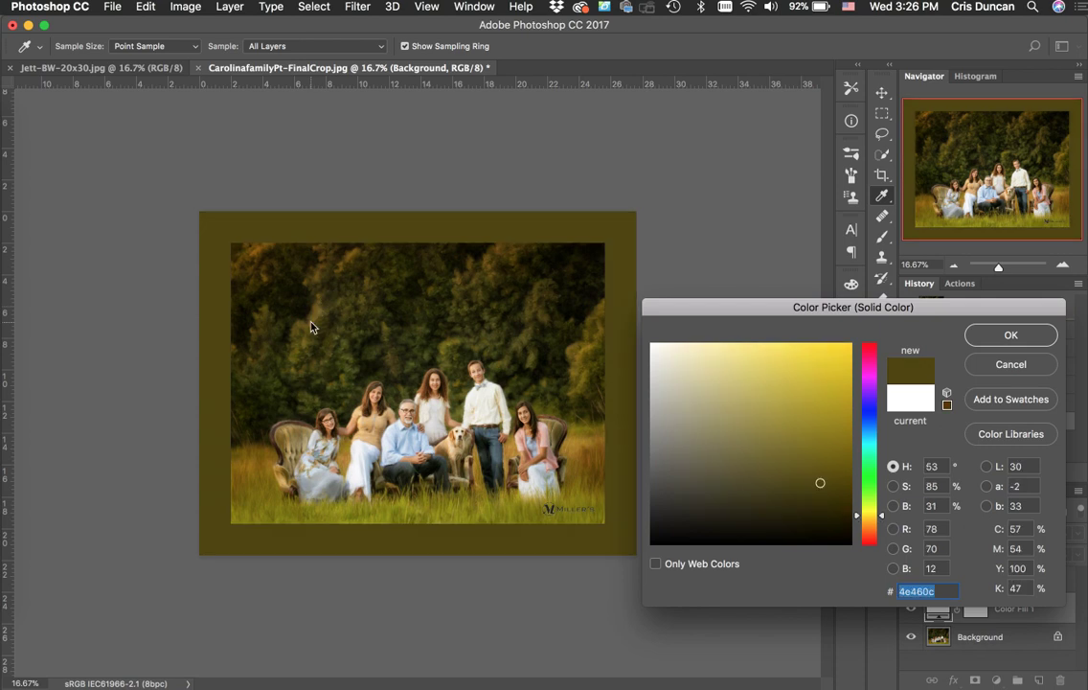
{"action": "left_click", "coordinate": [406, 448]}
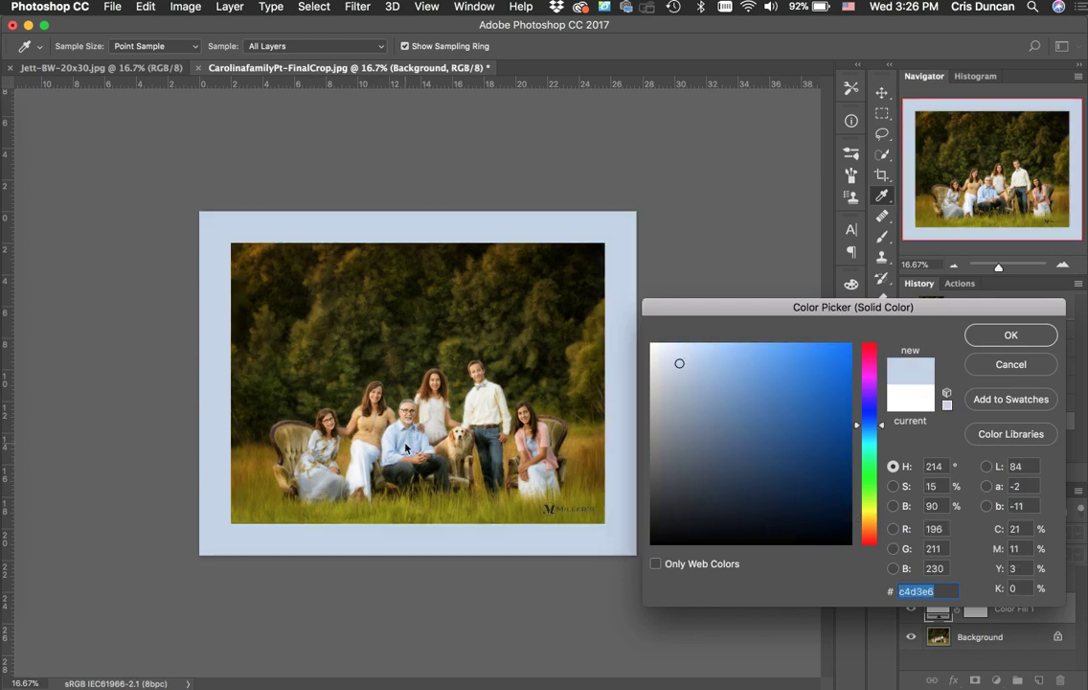
{"action": "left_click", "coordinate": [257, 438]}
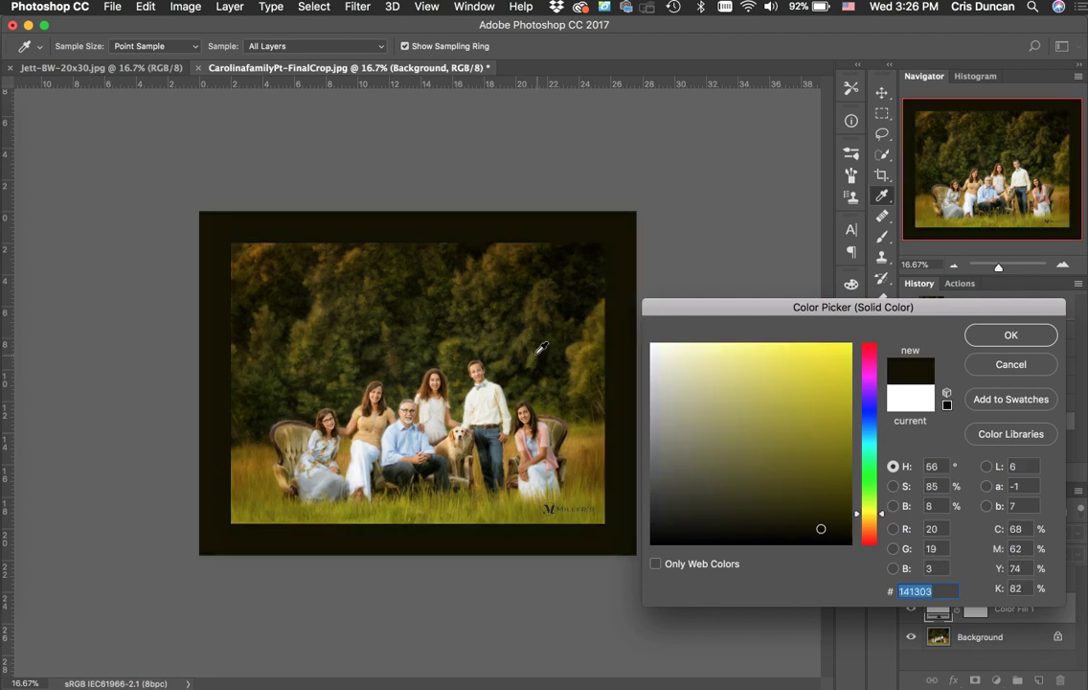
- Set the fill layer to dark green #20240b sampled from the trees, and reopen its color to check it
{"action": "left_click", "coordinate": [505, 340]}
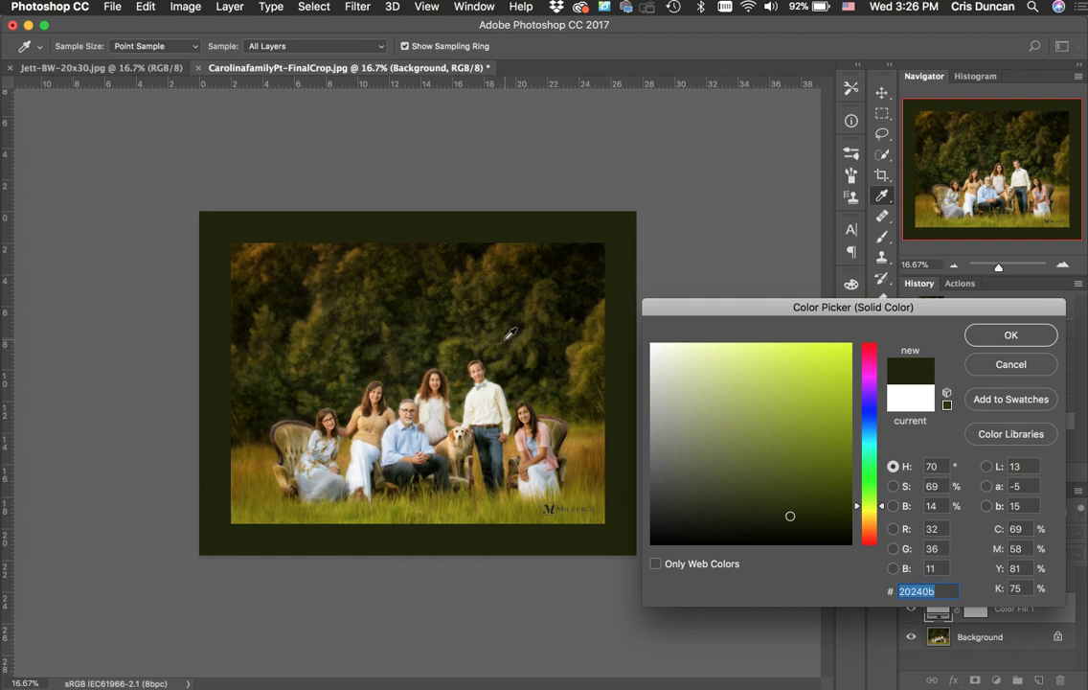
{"action": "left_click", "coordinate": [1008, 334]}
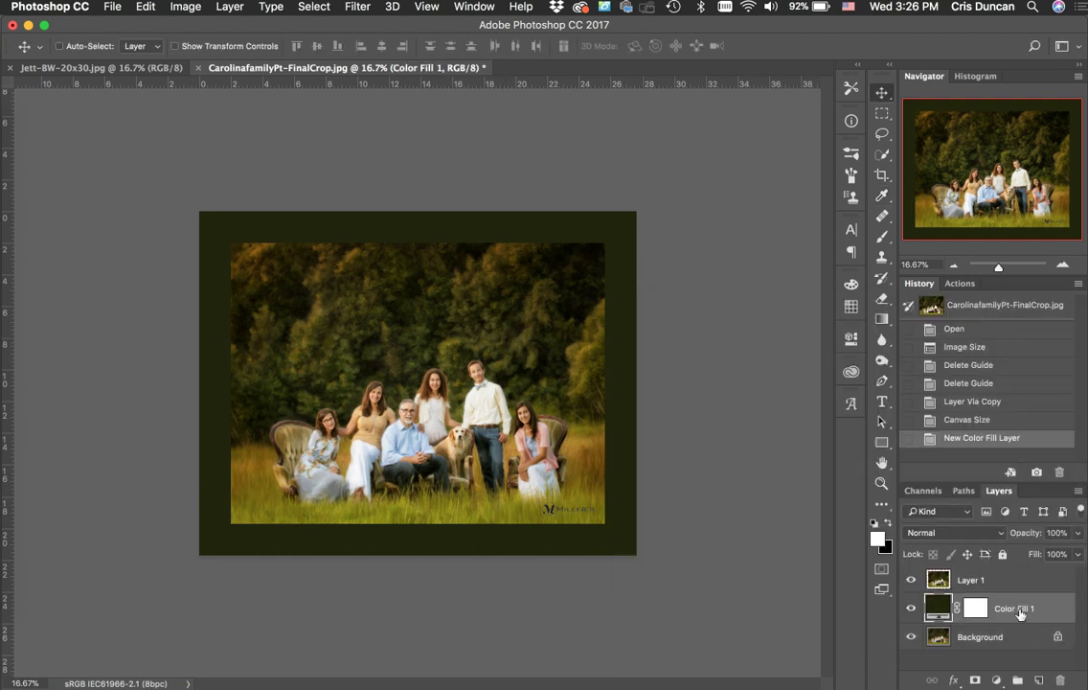
{"action": "double_click", "coordinate": [937, 614]}
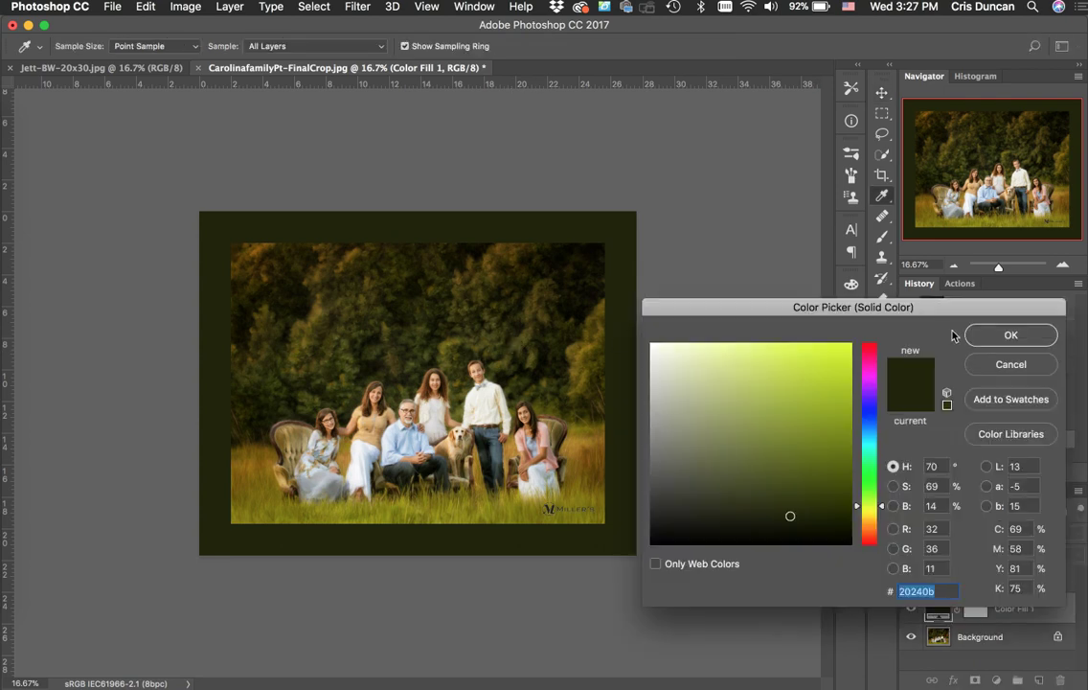
{"action": "left_click", "coordinate": [1006, 338]}
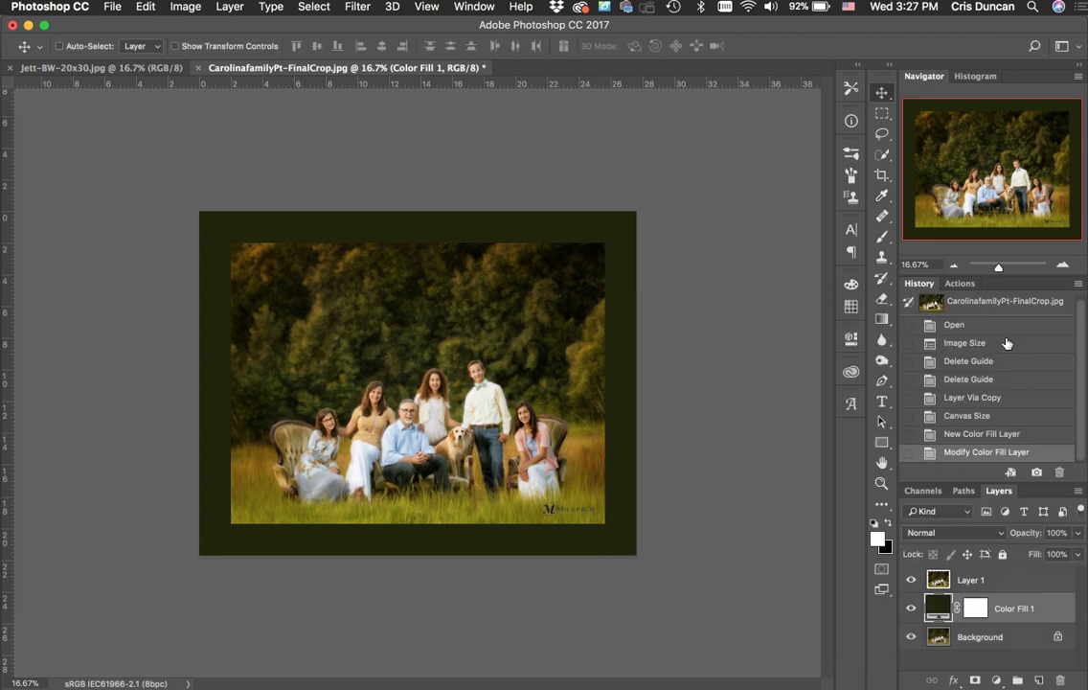
- Add a Stroke effect to Layer 1 and show the stroke's settings
{"action": "left_click", "coordinate": [1062, 266]}
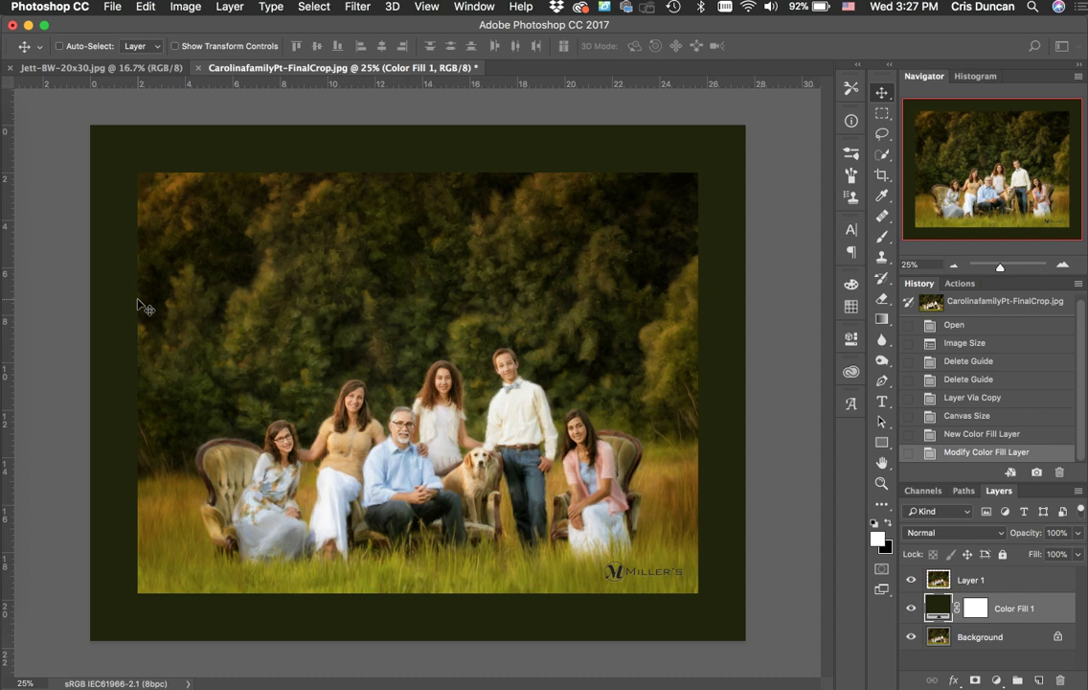
{"action": "left_click", "coordinate": [1029, 583]}
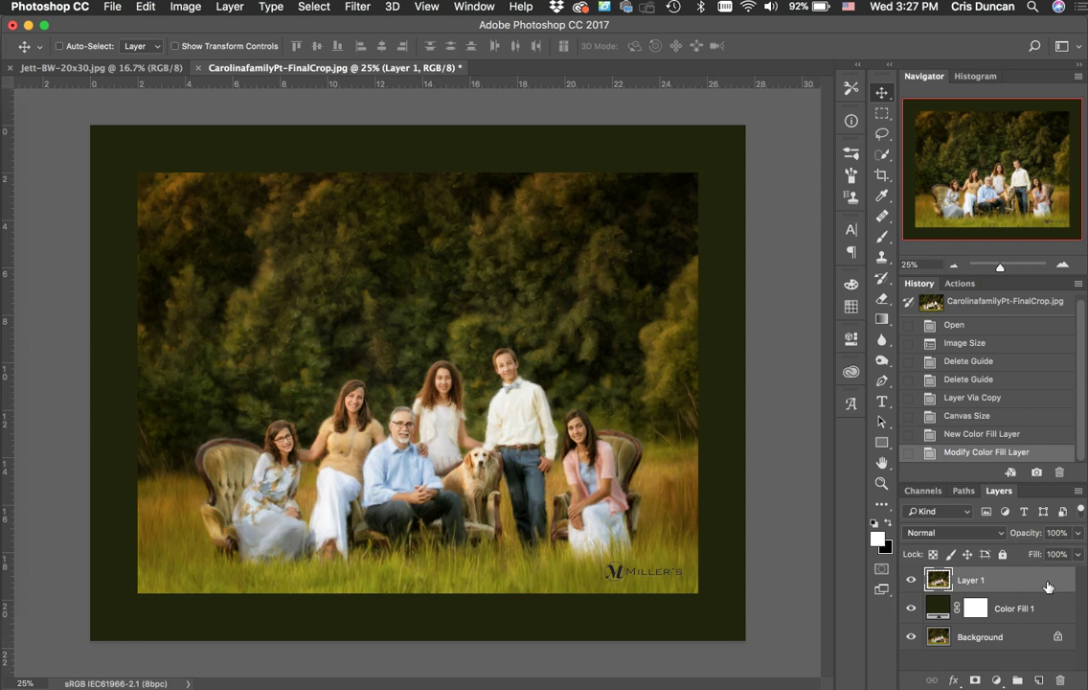
{"action": "double_click", "coordinate": [1048, 586]}
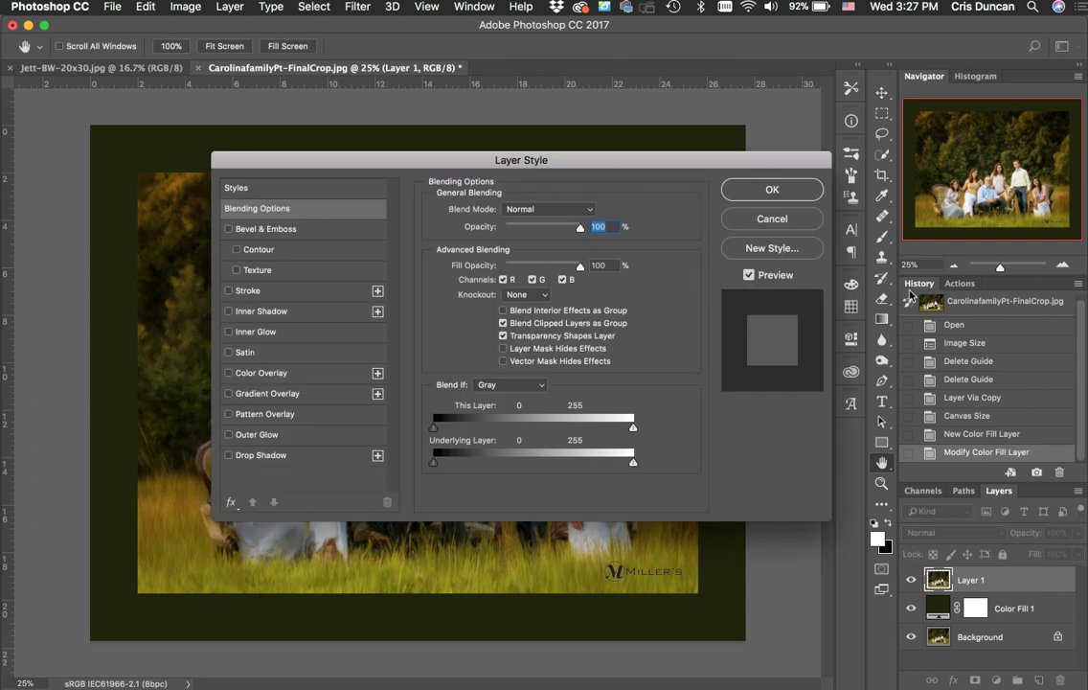
{"action": "left_click_drag", "start_coordinate": [671, 160], "coordinate": [829, 190]}
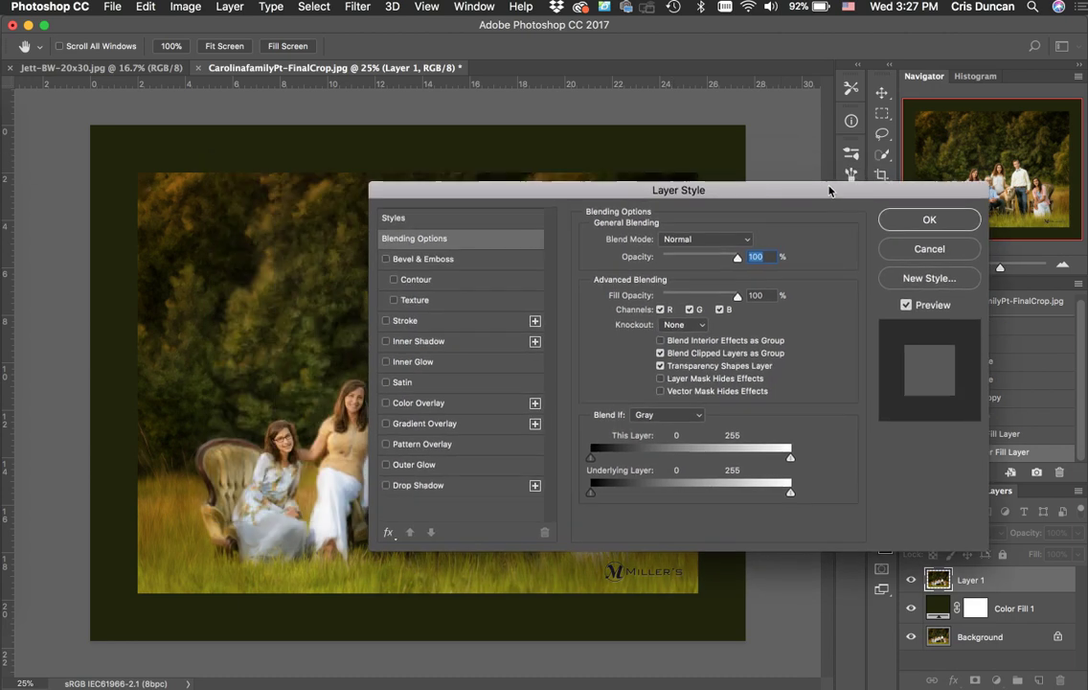
{"action": "left_click", "coordinate": [386, 321]}
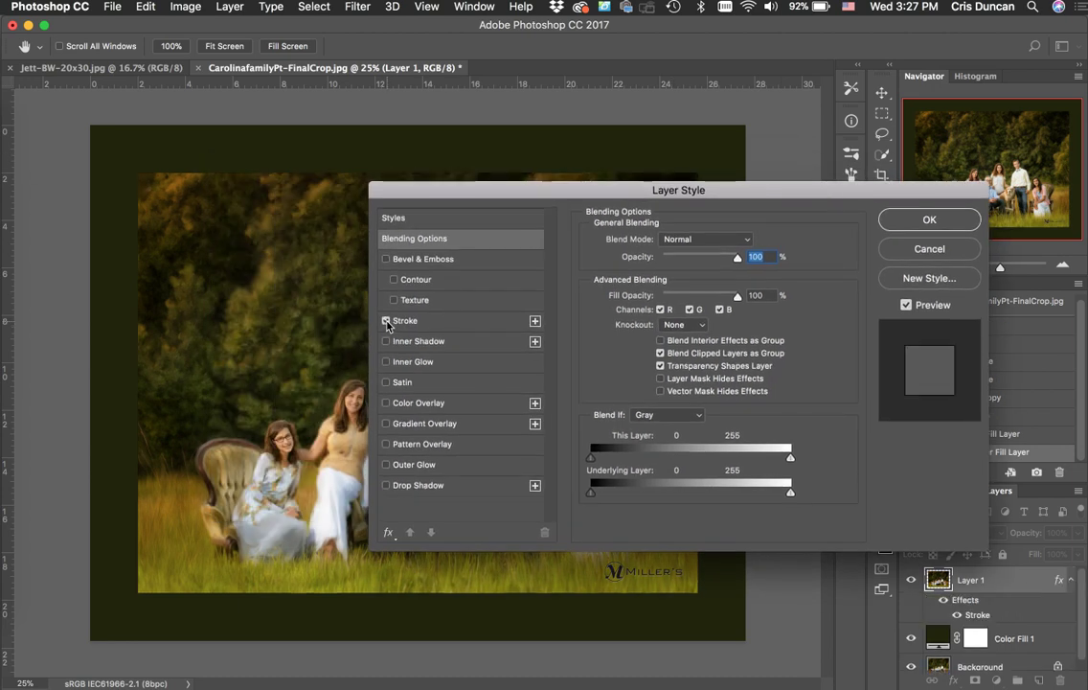
{"action": "left_click", "coordinate": [422, 323]}
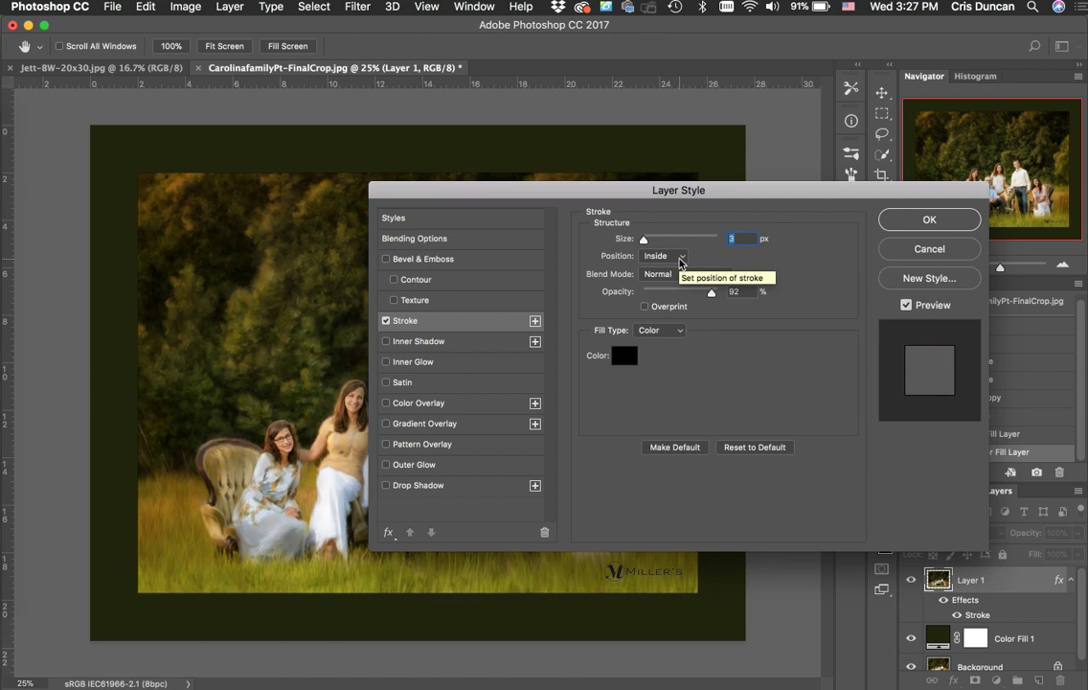
- Set the stroke's color to tan #d3ab75 sampled from the woman's top in the photo, and its size to 6 px
{"action": "left_click", "coordinate": [625, 358]}
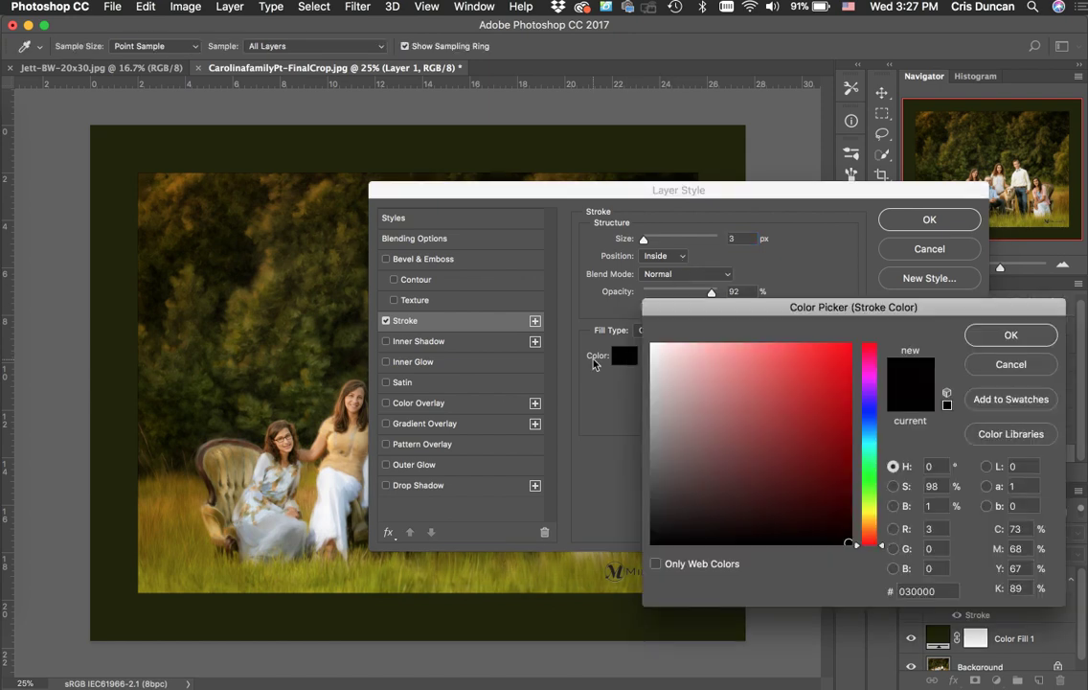
{"action": "left_click", "coordinate": [354, 465]}
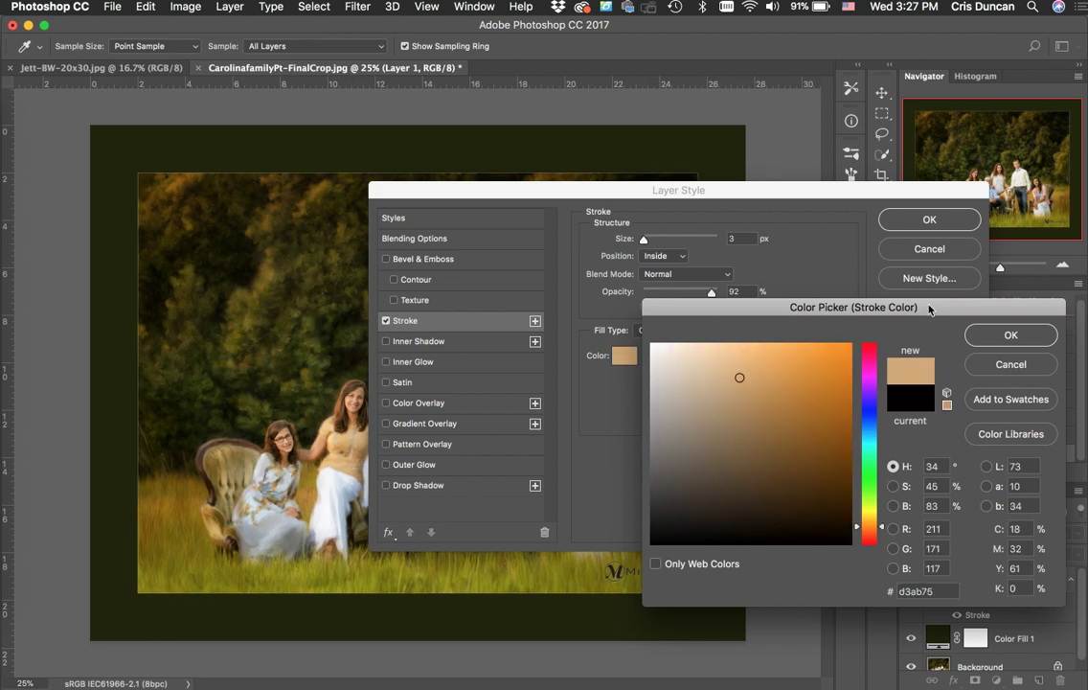
{"action": "left_click", "coordinate": [1001, 337]}
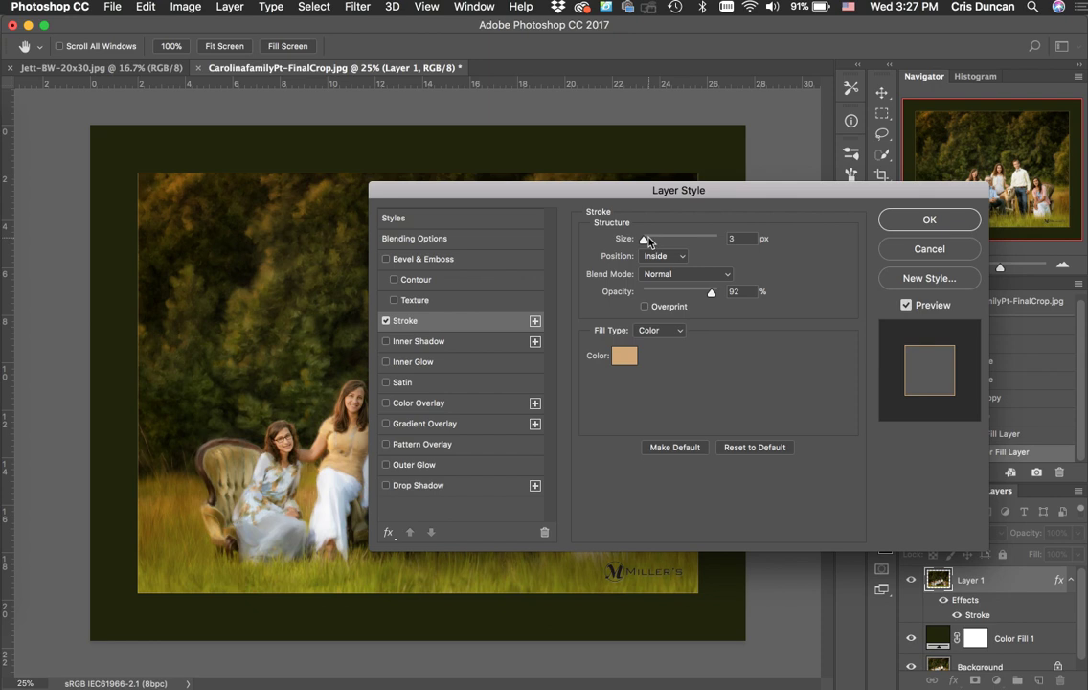
{"action": "mouse_move", "coordinate": [644, 242]}
{"action": "left_mouse_down"}
{"action": "mouse_move", "coordinate": [661, 242]}
{"action": "mouse_move", "coordinate": [646, 241]}
{"action": "left_mouse_up"}
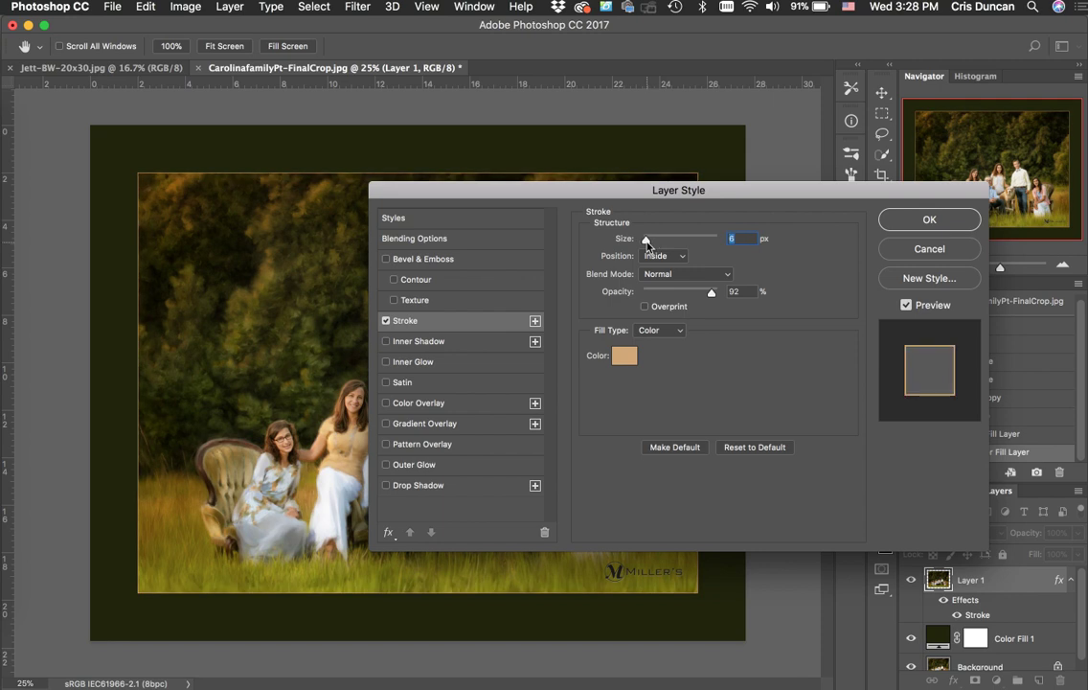
- Set the stroke's size to 4 px, apply the layer style, and check the thin line at the photo's upper-left corner
{"action": "type", "text": "4"}
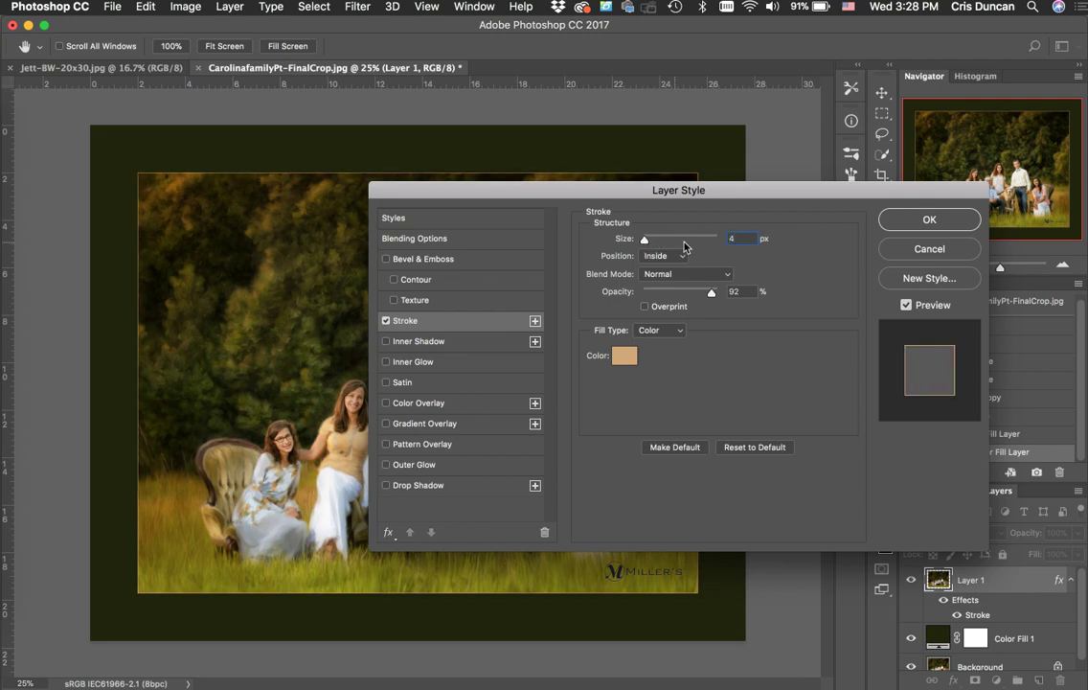
{"action": "left_click", "coordinate": [950, 219]}
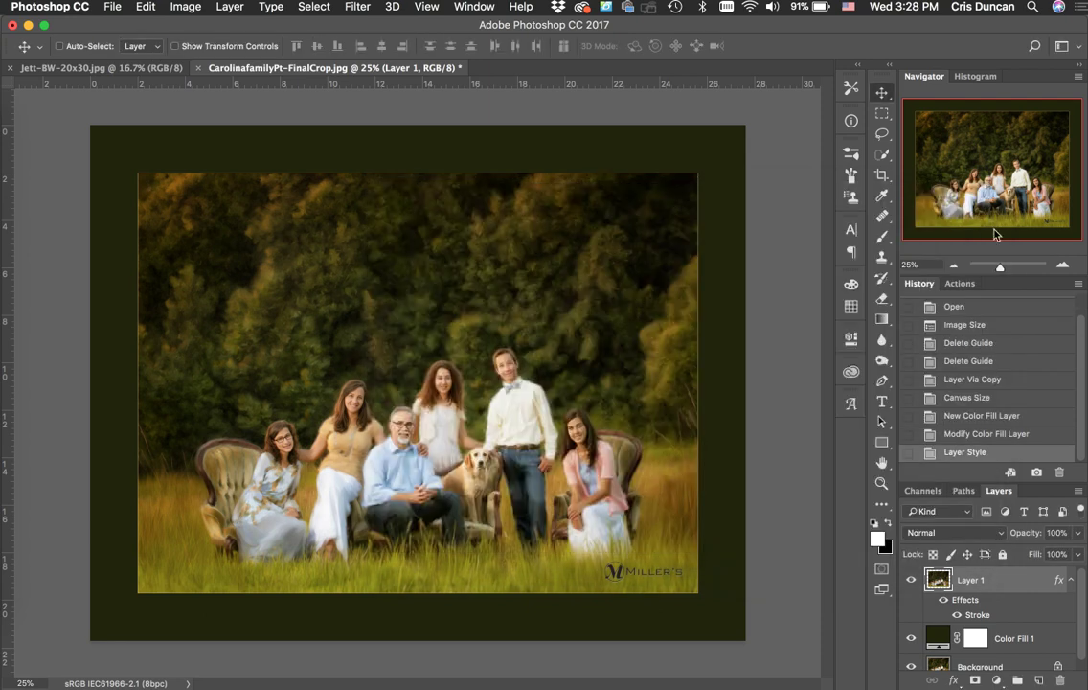
{"action": "key", "text": "super+equal"}
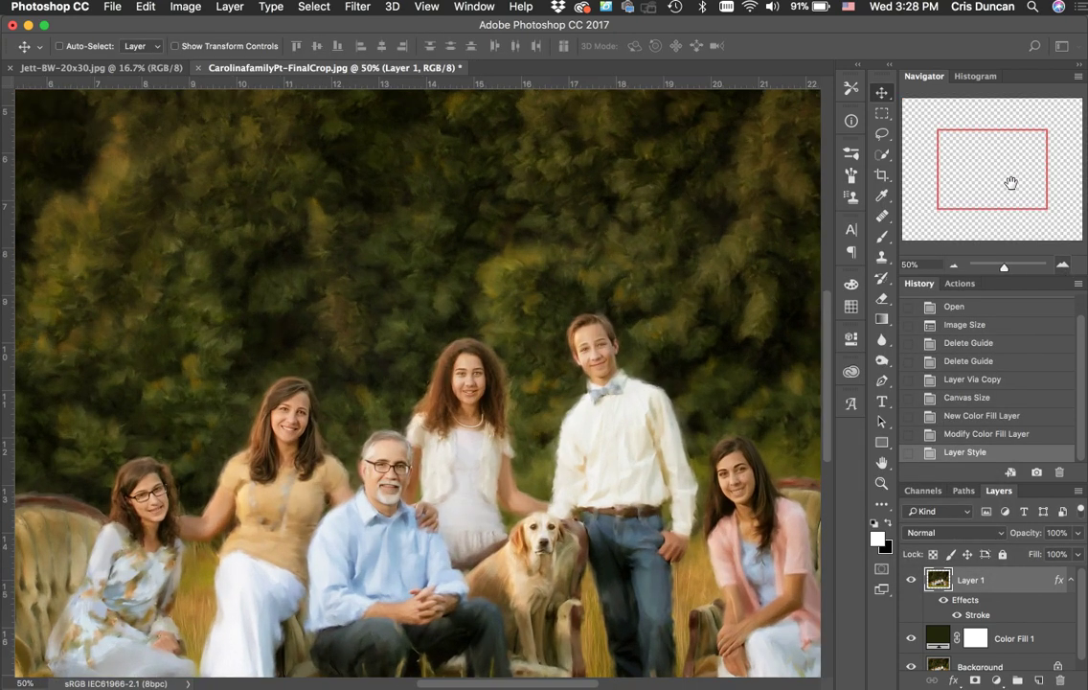
{"action": "left_click_drag", "start_coordinate": [1011, 182], "coordinate": [955, 143]}
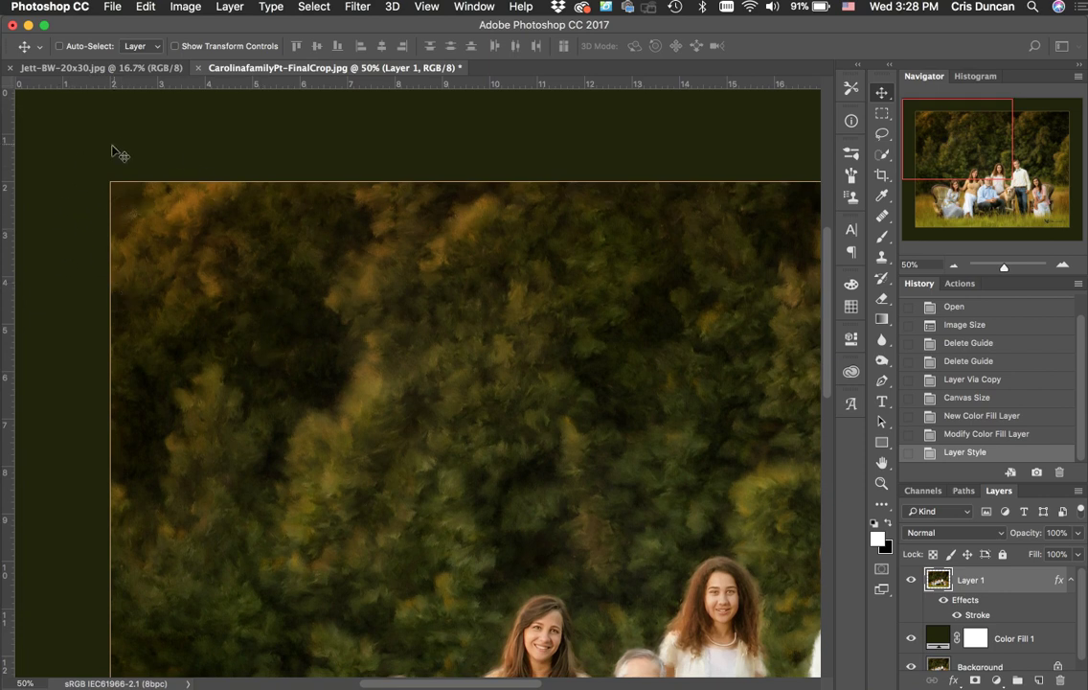
{"action": "left_click", "coordinate": [955, 266]}
{"action": "left_click", "coordinate": [955, 266]}
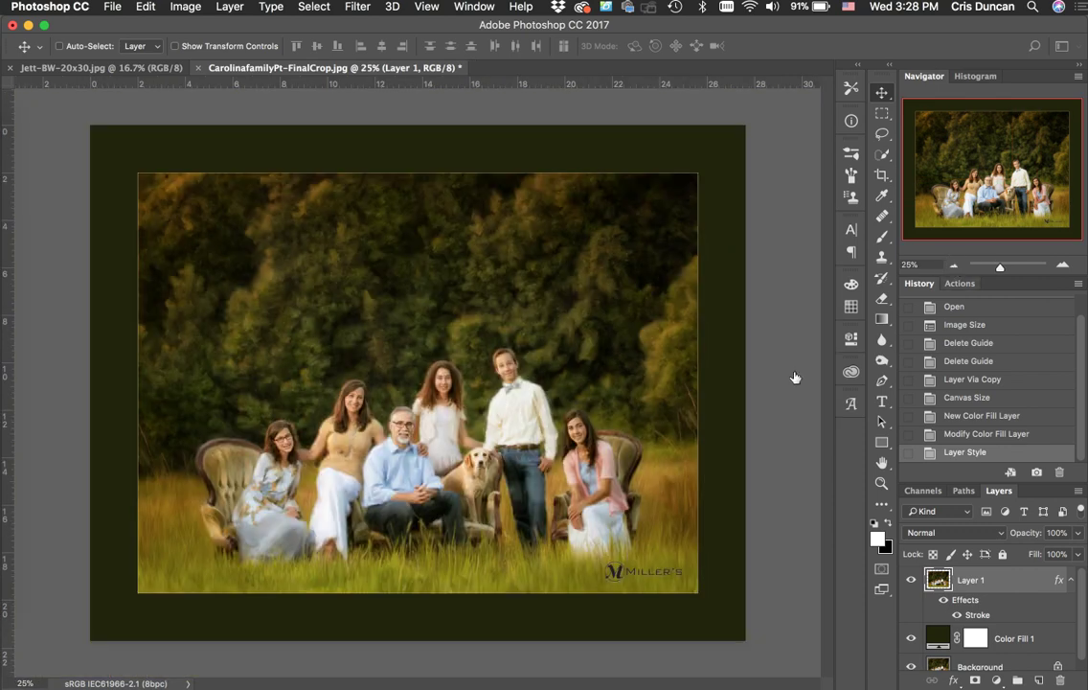
- Change Layer 1's stroke color to muted gold #93804e, sampled from the photo around the chair beside the seated girl
{"action": "double_click", "coordinate": [984, 618]}
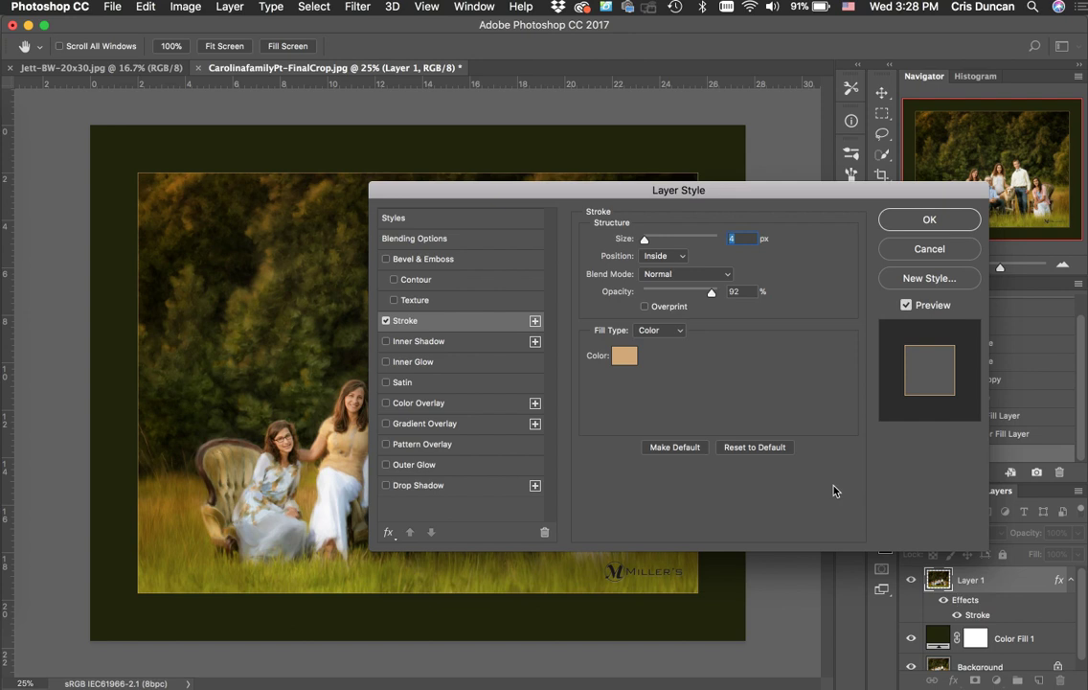
{"action": "left_click", "coordinate": [621, 360]}
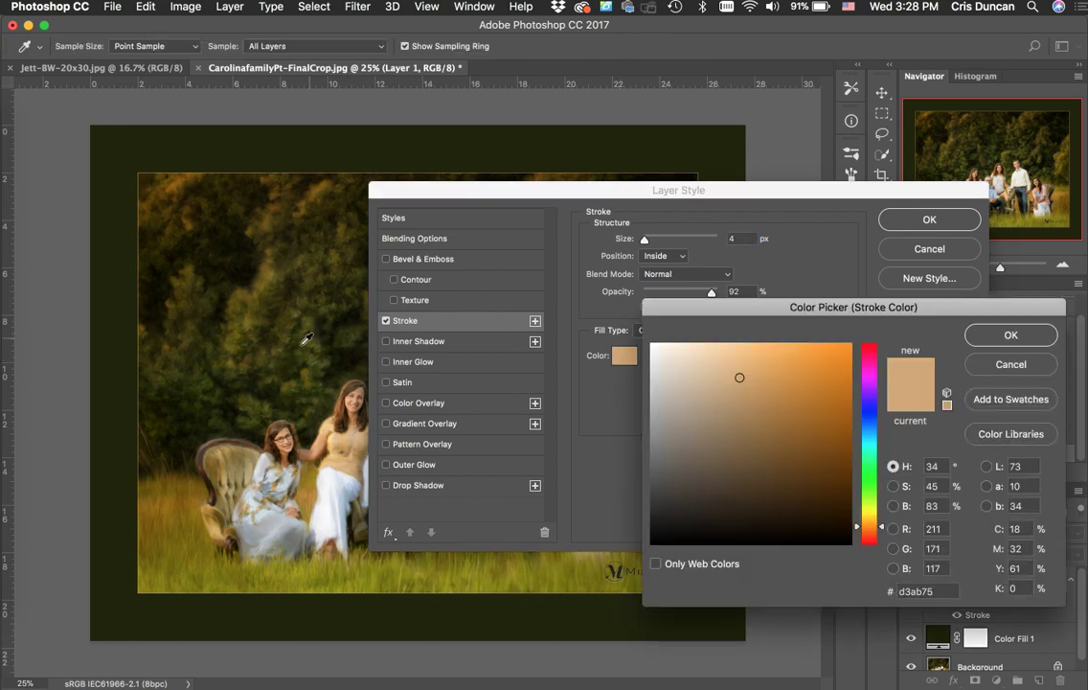
{"action": "left_click", "coordinate": [235, 462]}
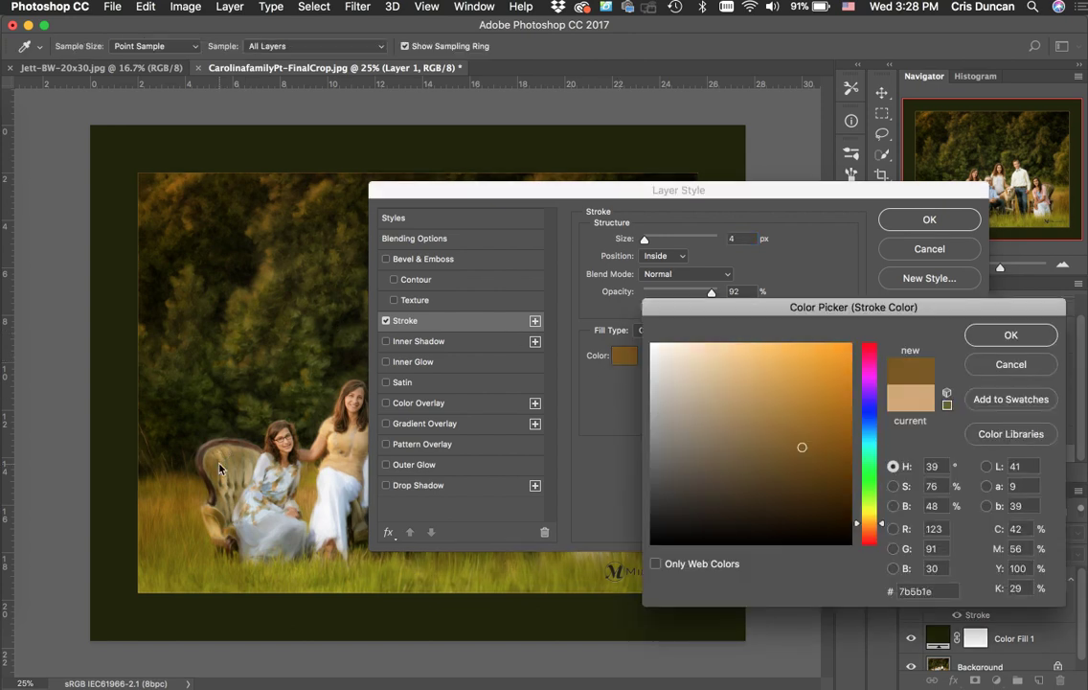
{"action": "left_click", "coordinate": [206, 413]}
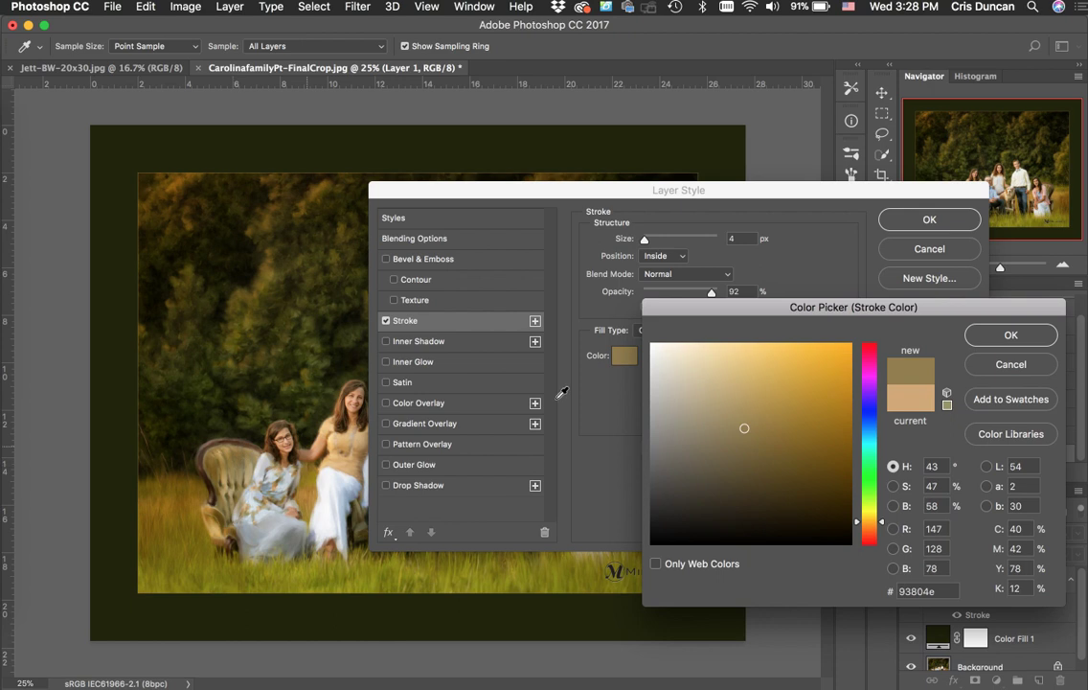
{"action": "left_click", "coordinate": [993, 337]}
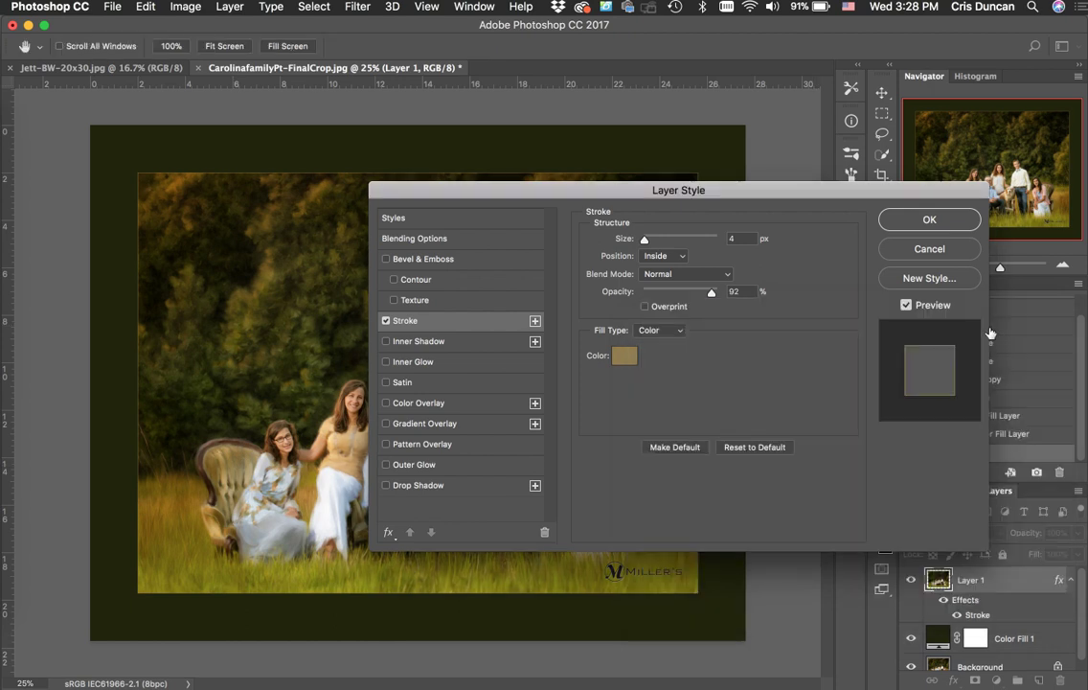
{"action": "left_click", "coordinate": [938, 223]}
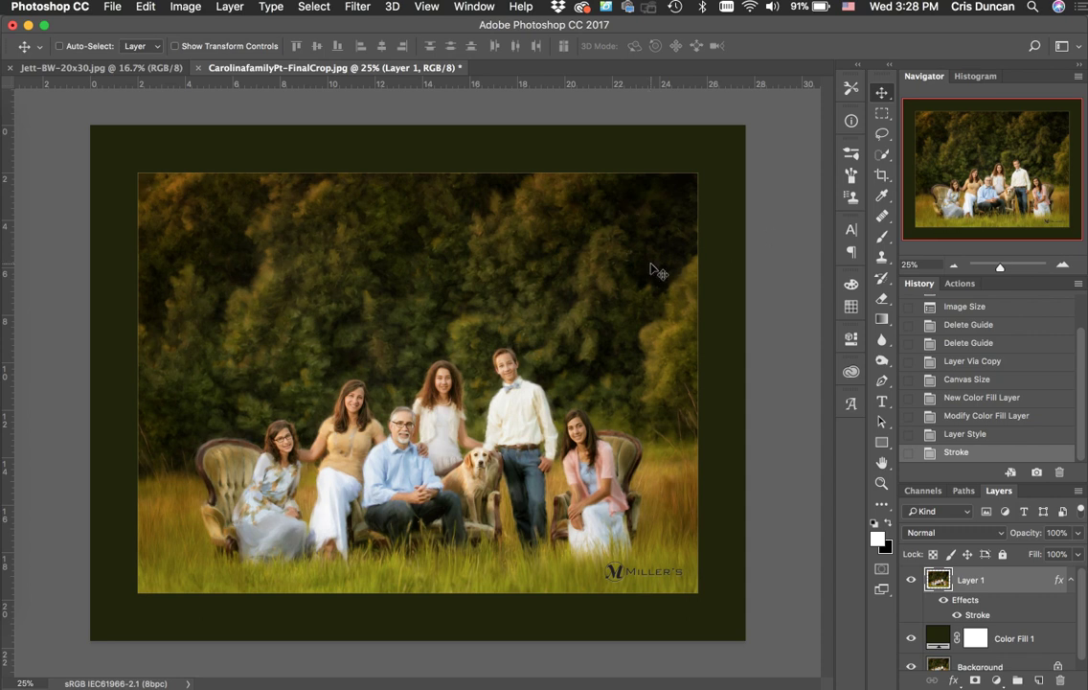
- Flatten the image and resize it to 4000 pixels wide with proportions linked and automatic resampling
{"action": "left_click", "coordinate": [215, 9]}
{"action": "left_click", "coordinate": [260, 619]}
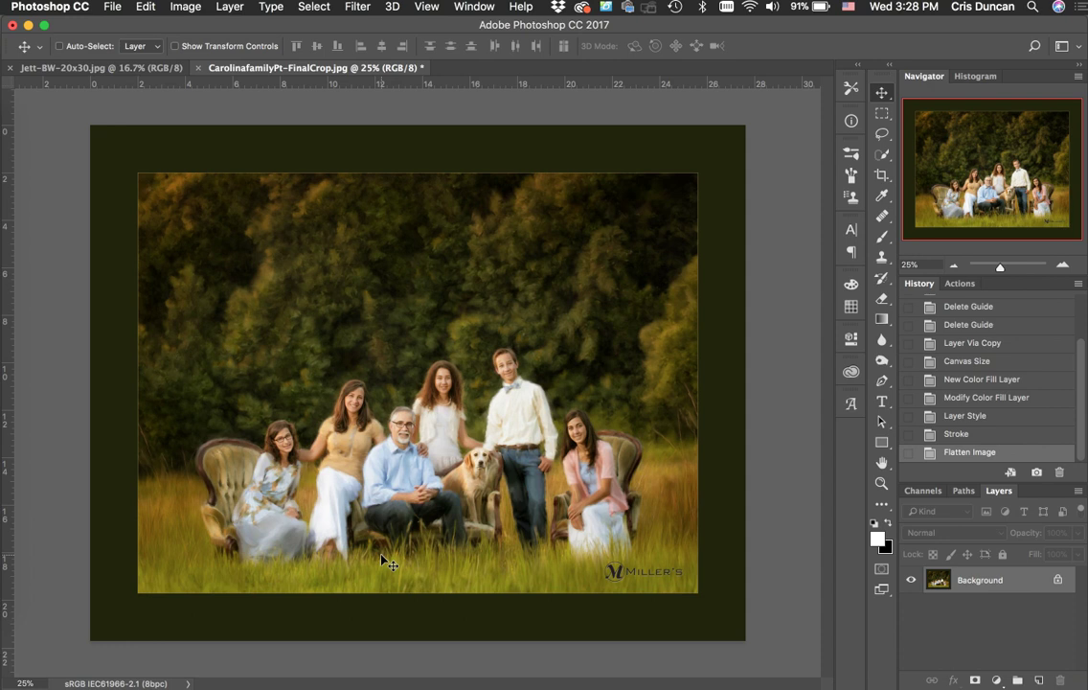
{"action": "left_click", "coordinate": [187, 8]}
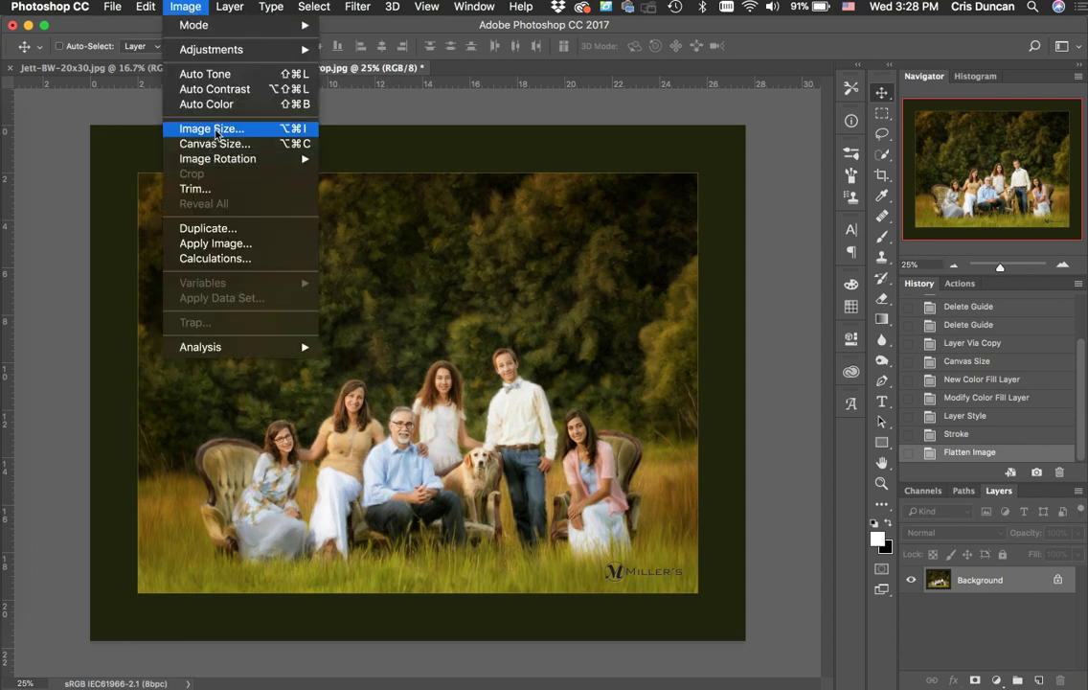
{"action": "left_click", "coordinate": [215, 131]}
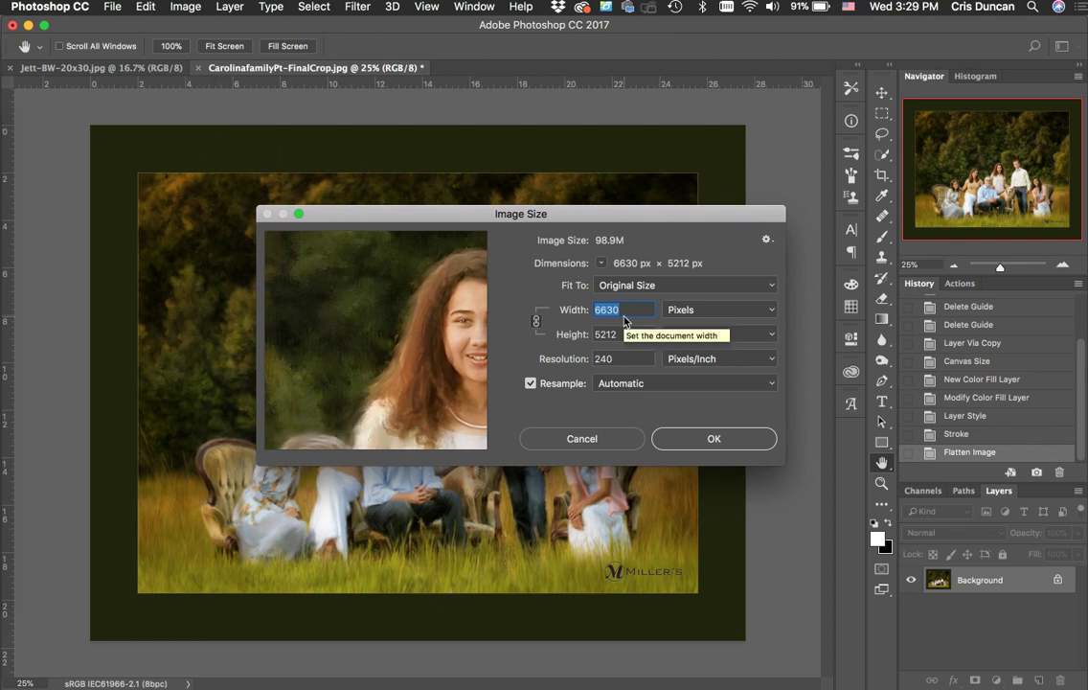
{"action": "type", "text": "400"}
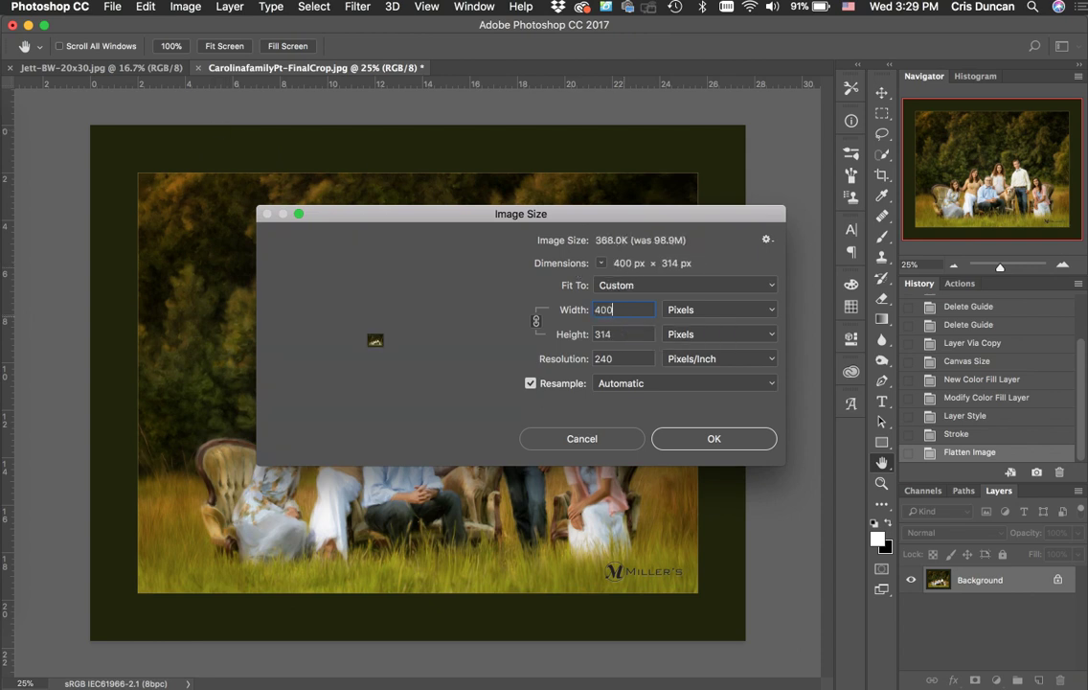
{"action": "type", "text": "0"}
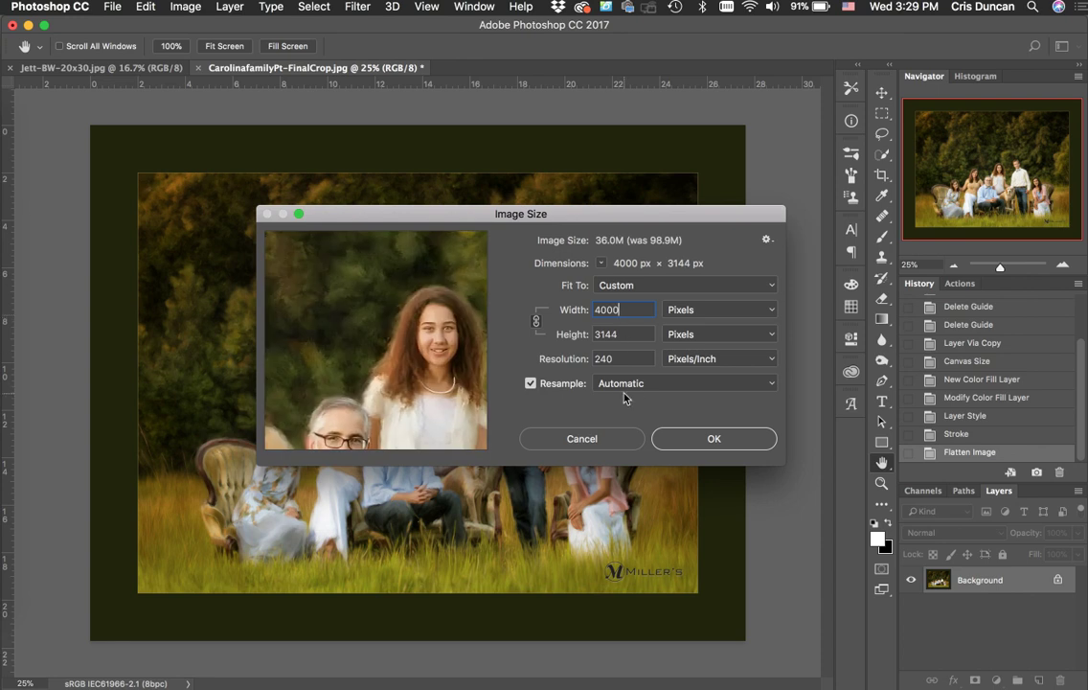
{"action": "left_click", "coordinate": [707, 448]}
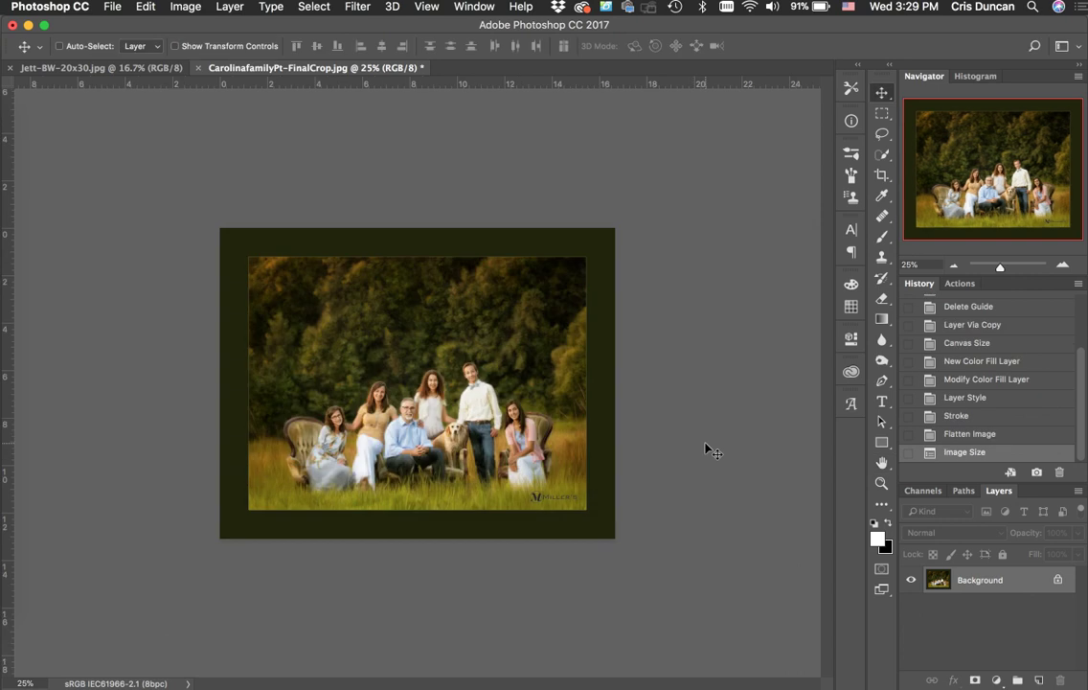